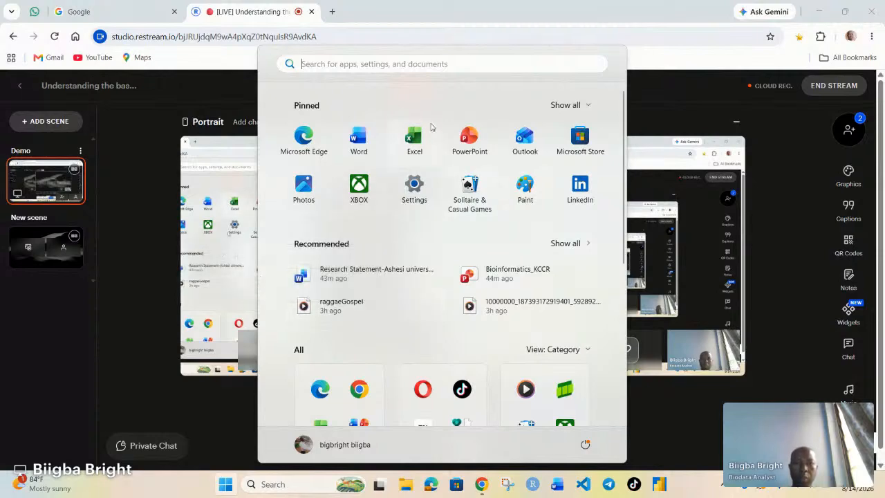
Launch Excel and create a blank workbook.
click(414, 141)
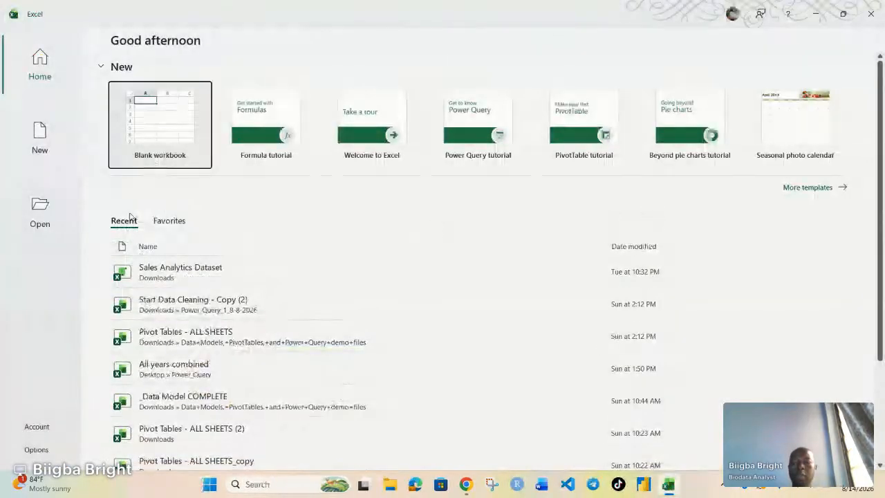
click(164, 122)
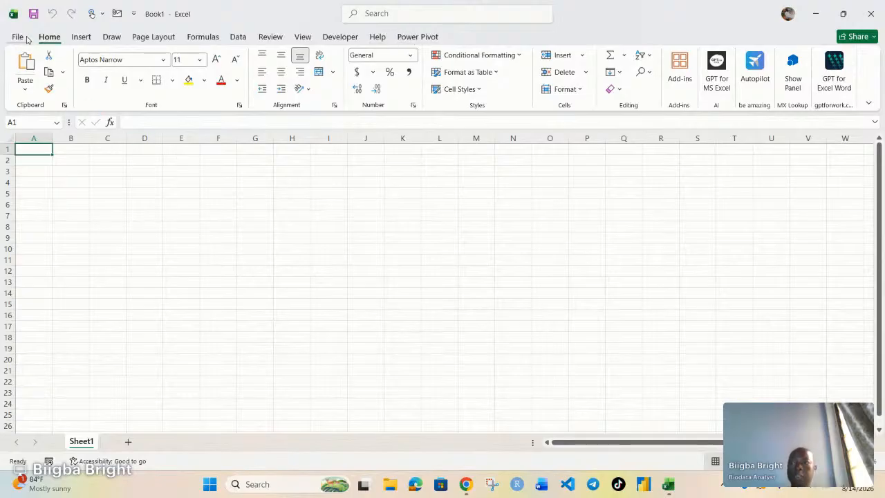
Enable the Microsoft Power Pivot for Excel COM add-in through the Excel Options add-ins manager.
click(21, 38)
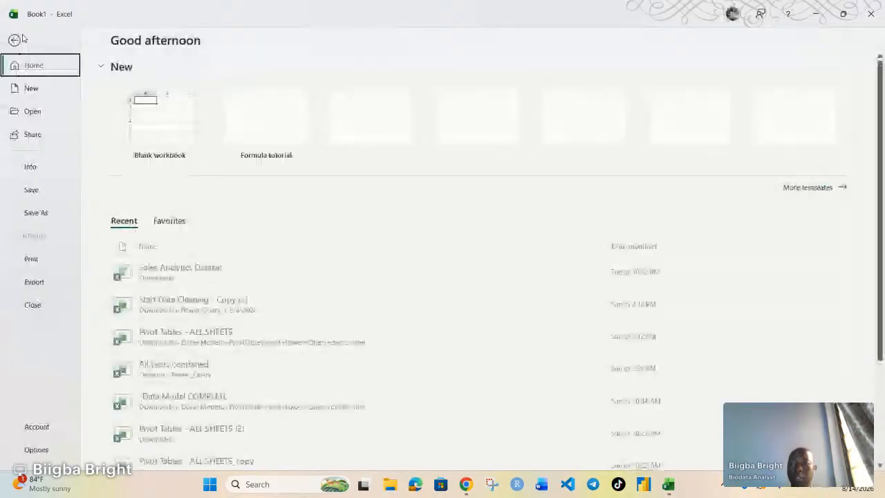
click(16, 40)
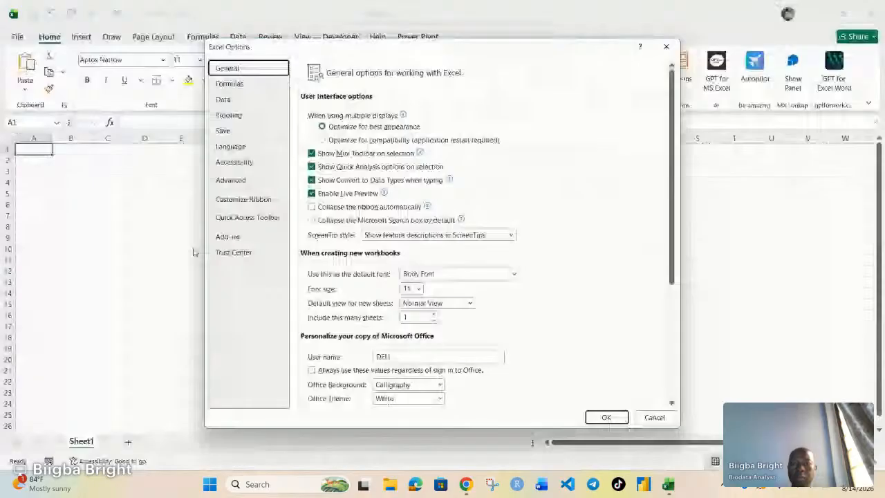
click(228, 237)
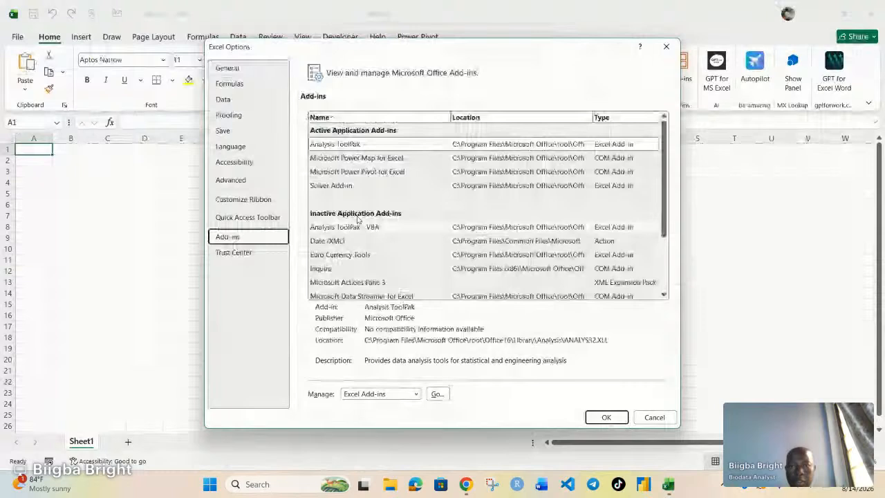
click(357, 171)
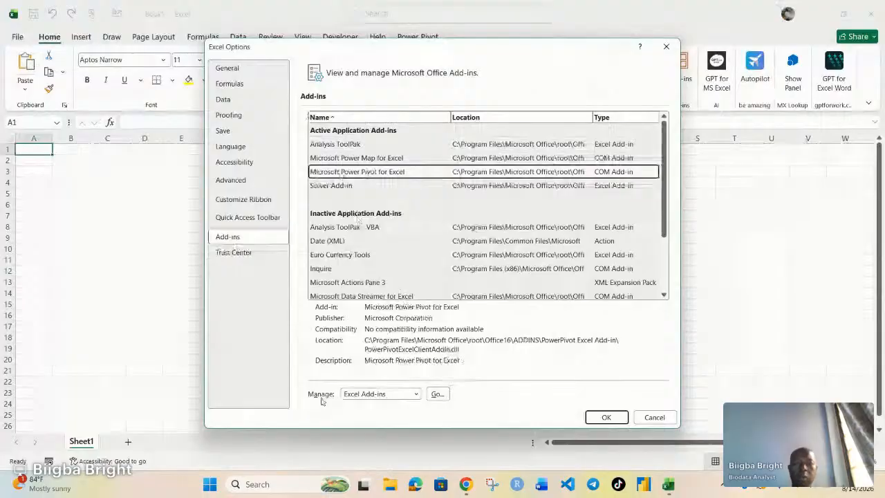
click(416, 394)
click(363, 344)
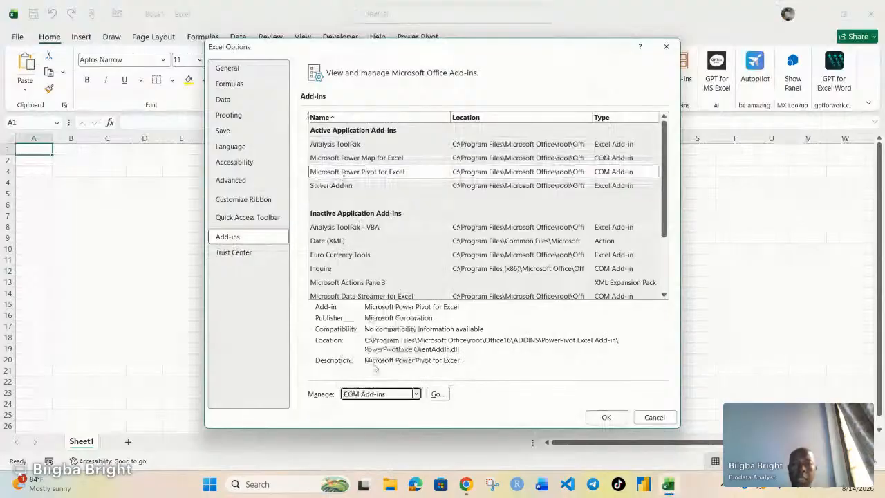
click(437, 395)
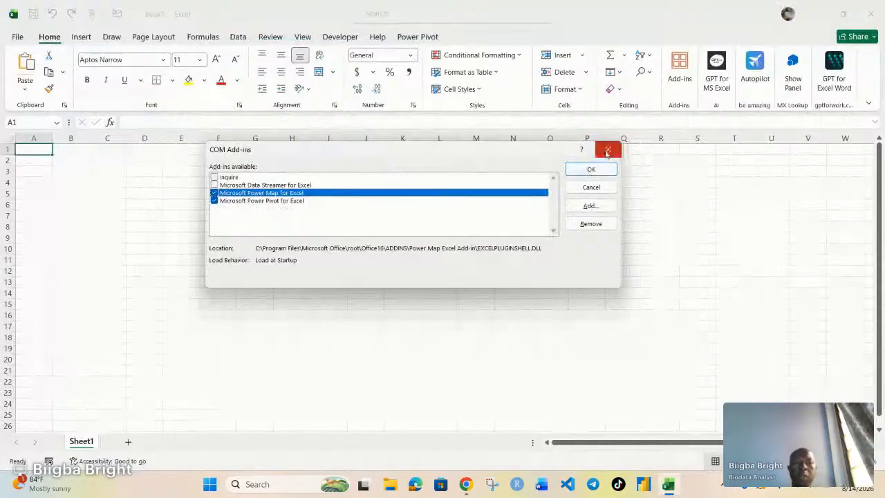
click(591, 169)
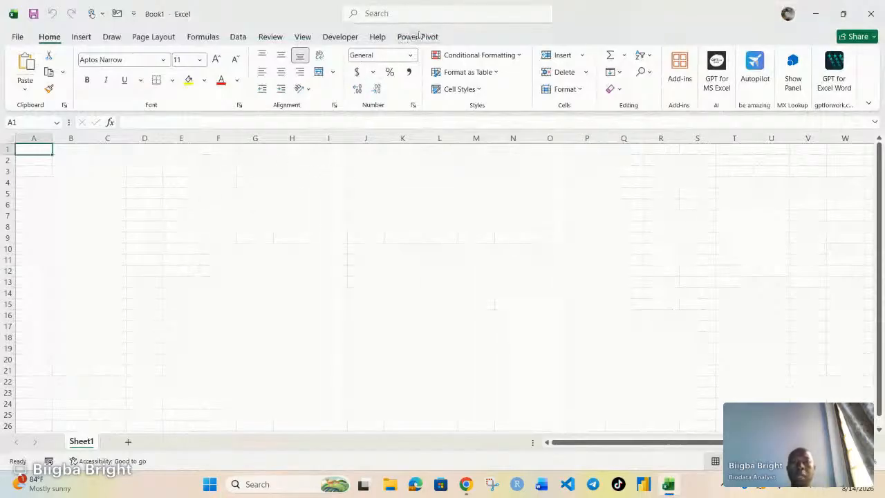
Open the Power Pivot window and start importing data from an Excel file with the Table Import Wizard.
click(412, 37)
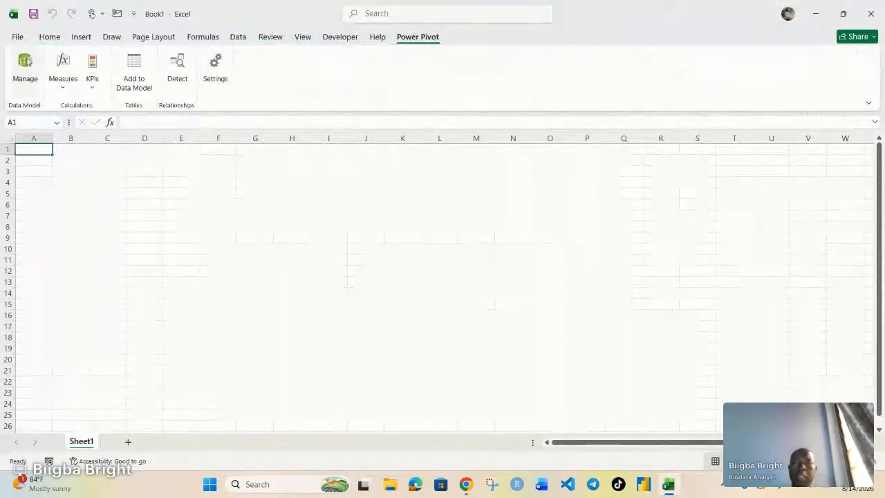
click(24, 66)
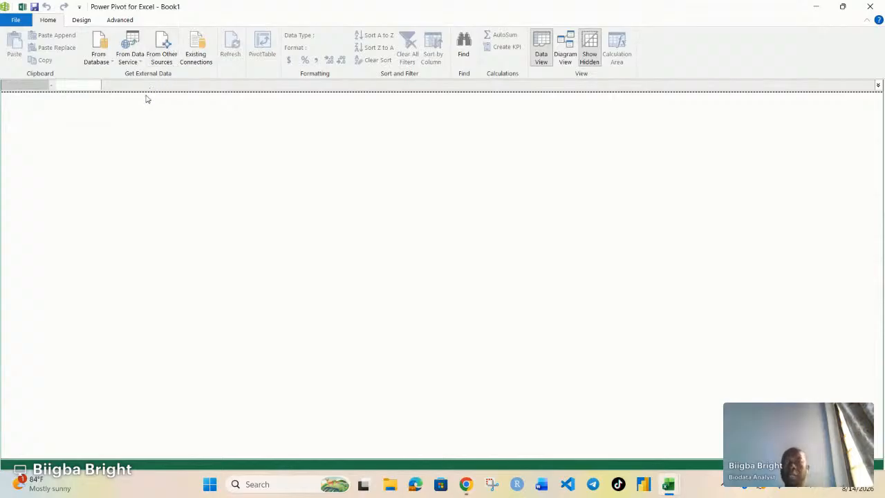
click(166, 47)
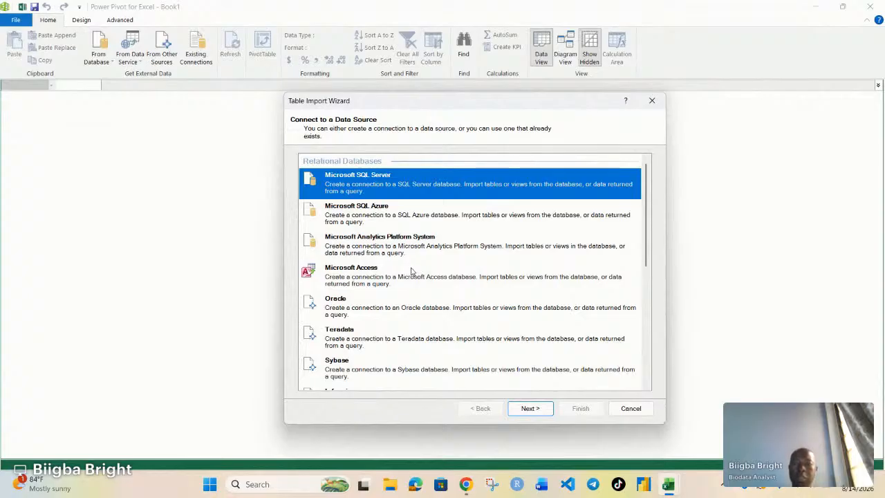
scroll(412, 271, down, 1)
scroll(411, 273, down, 6)
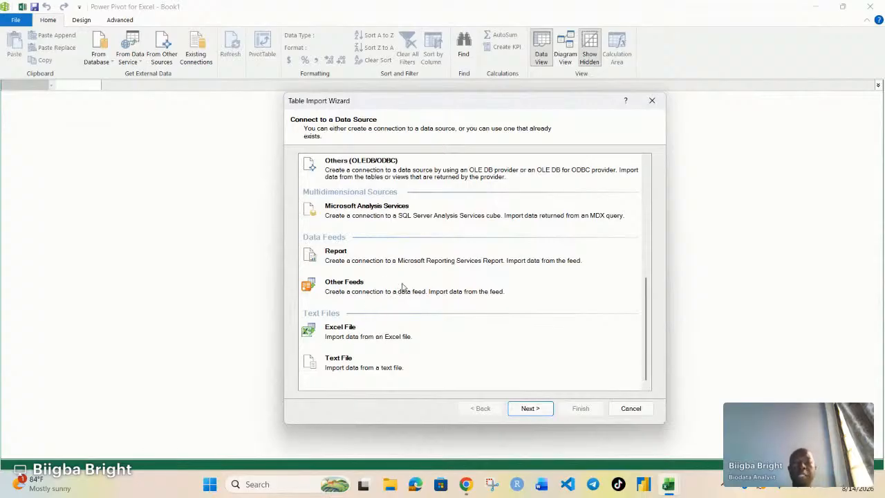
click(369, 335)
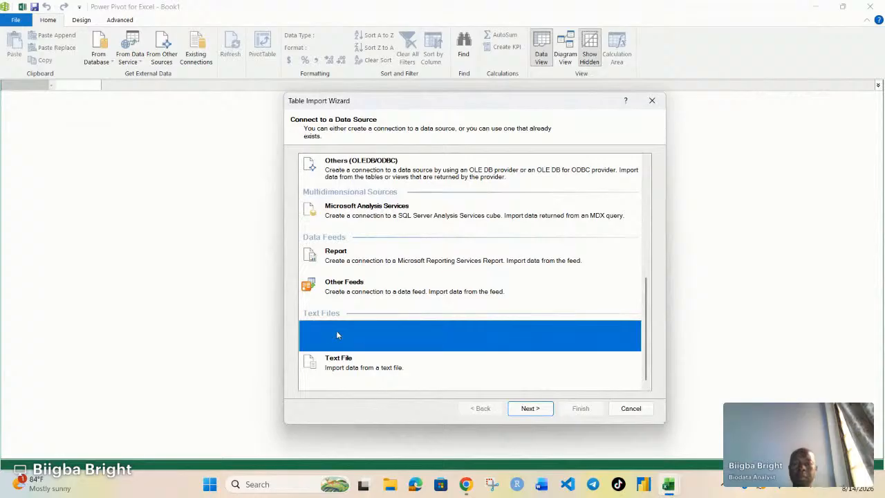
click(530, 411)
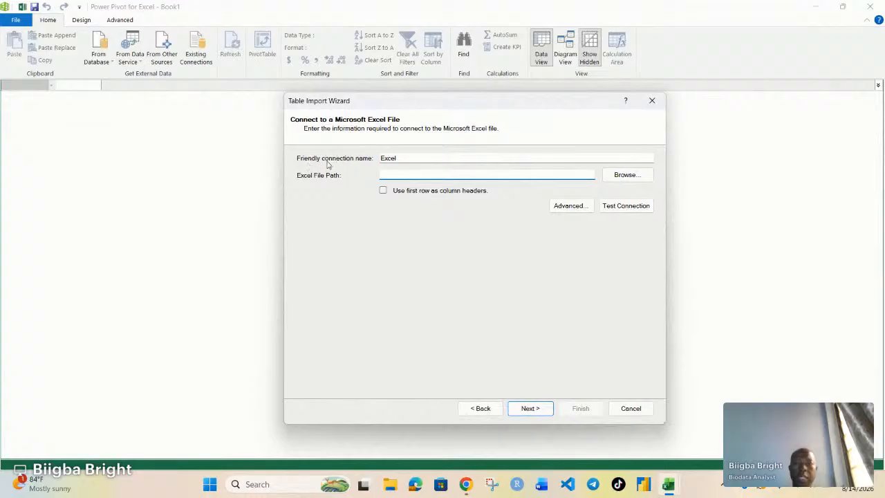
Connect to Power Pivot Data.xlsx in Downloads, using the first row as column headers.
click(626, 175)
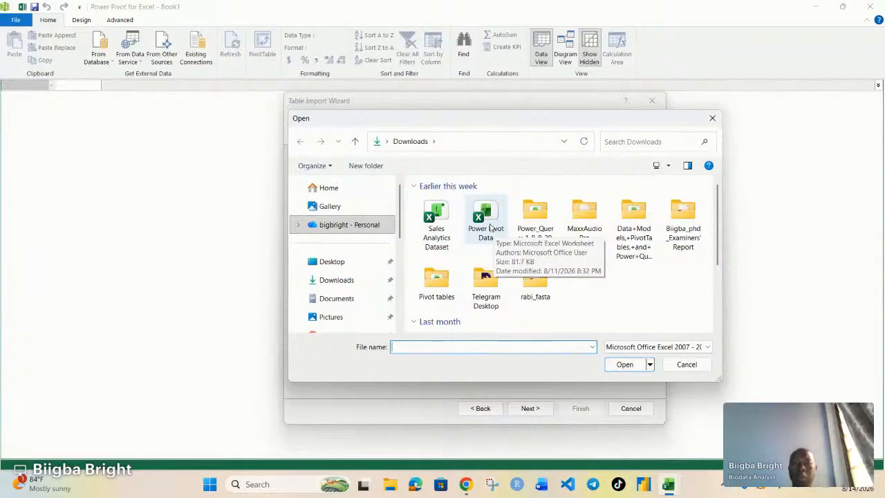
click(490, 229)
click(623, 365)
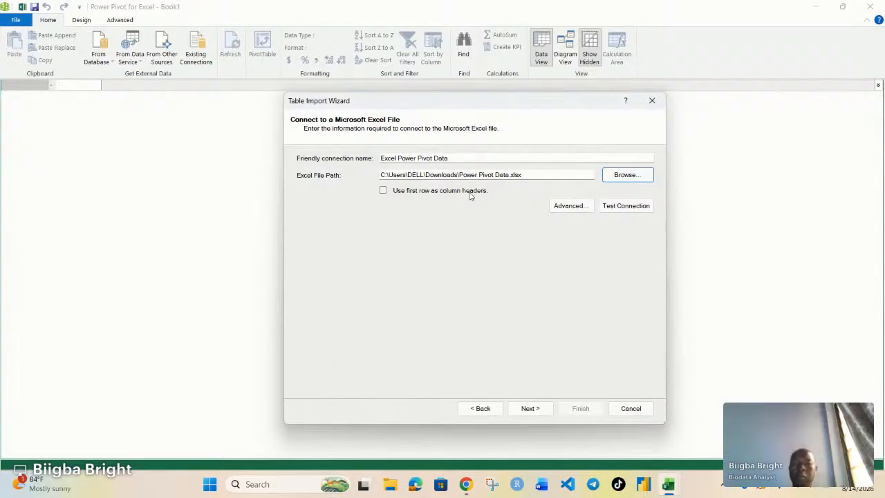
click(383, 191)
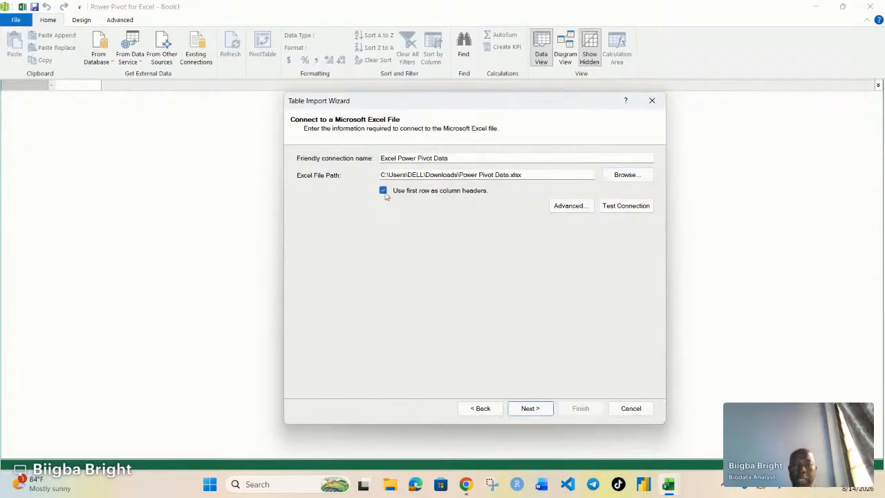
click(530, 408)
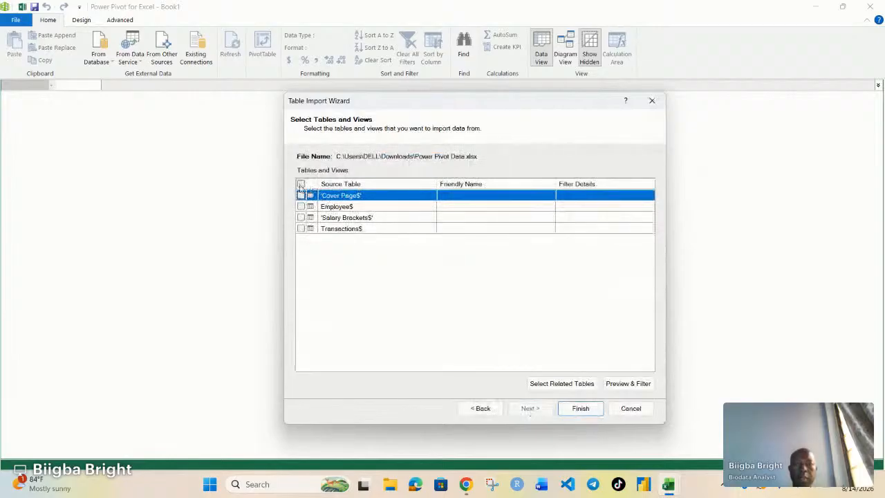
Import the Employee, Salary Brackets and Transactions sheets, leaving out Cover Page, and close the wizard.
click(301, 183)
click(301, 196)
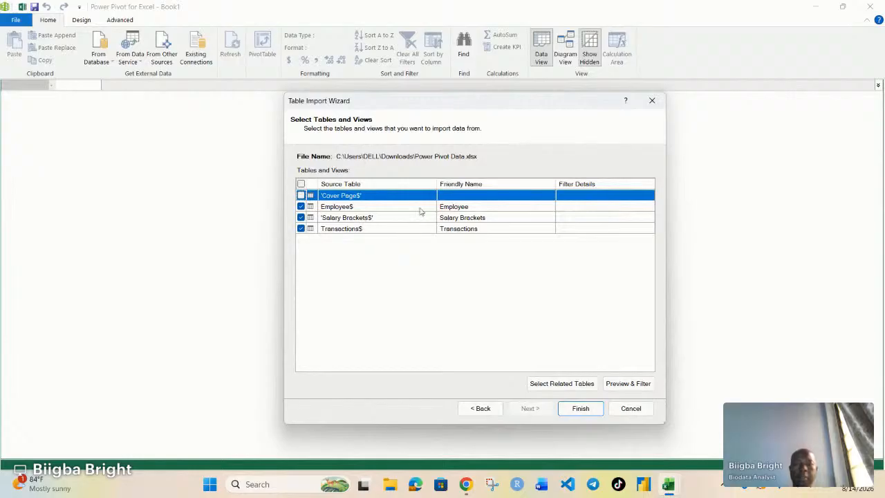
click(581, 409)
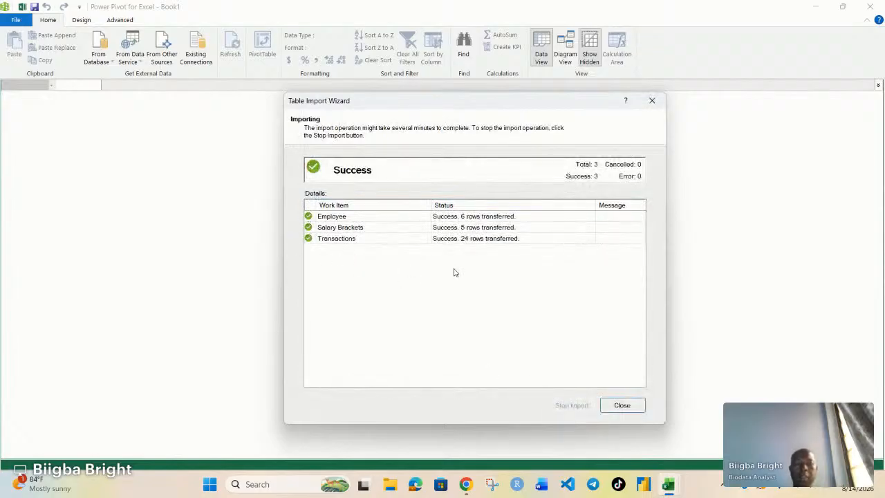
click(622, 406)
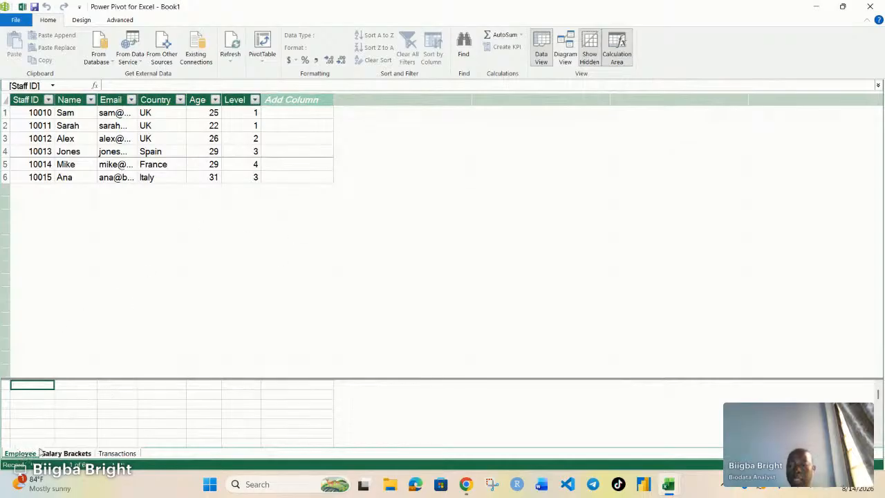
Browse the imported Employee, Salary Brackets and Transactions tables in the data view.
click(68, 454)
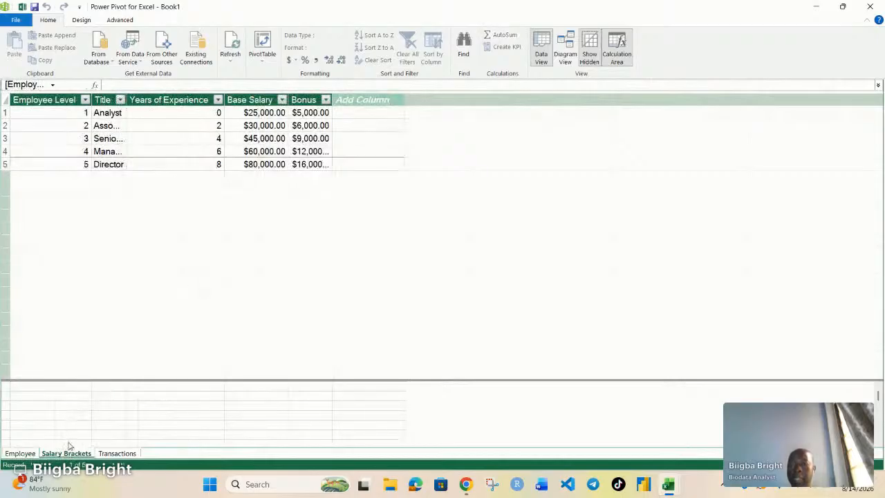
click(119, 455)
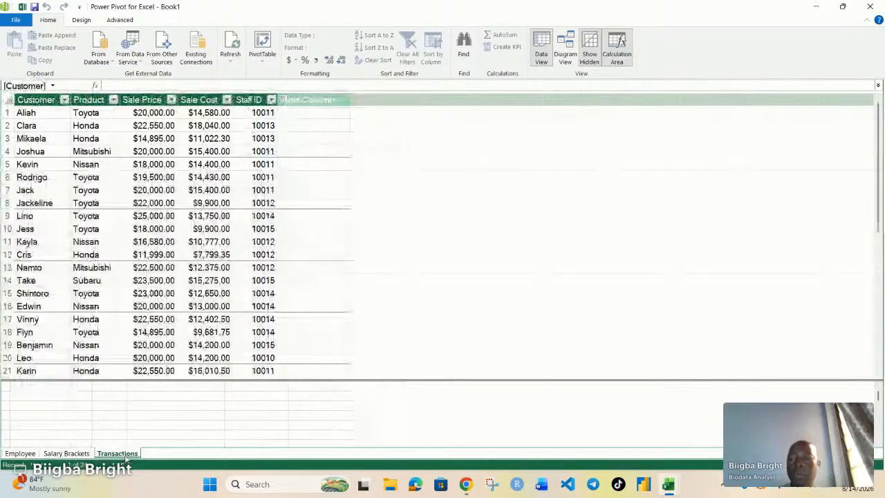
click(23, 454)
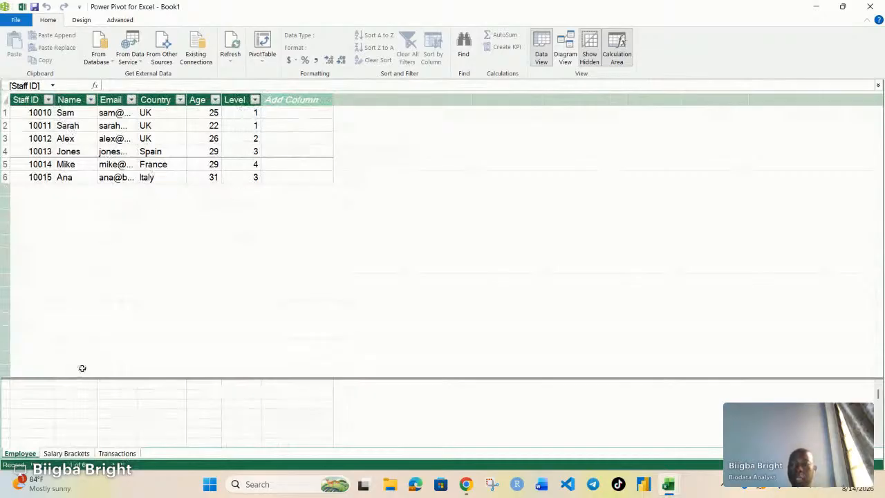
click(63, 453)
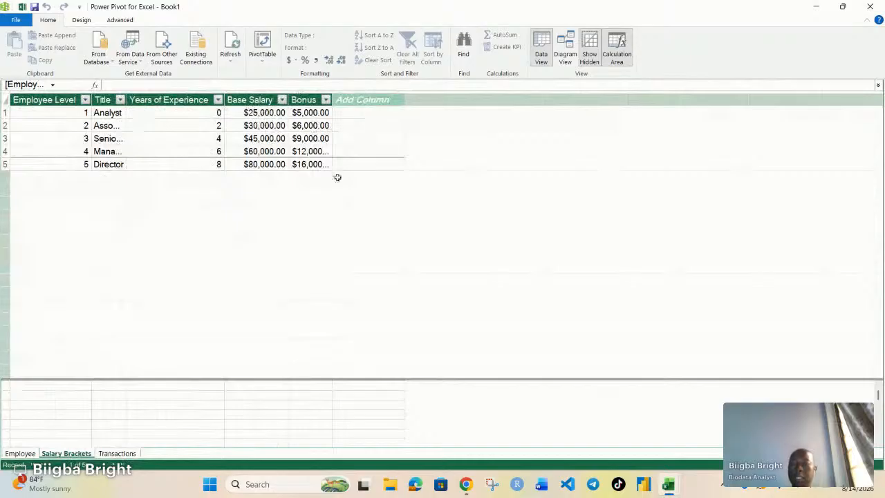
click(116, 453)
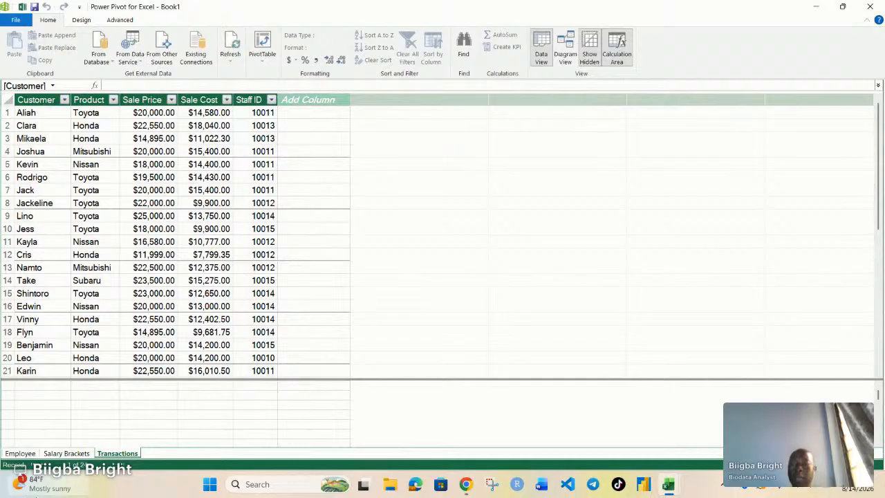
click(20, 453)
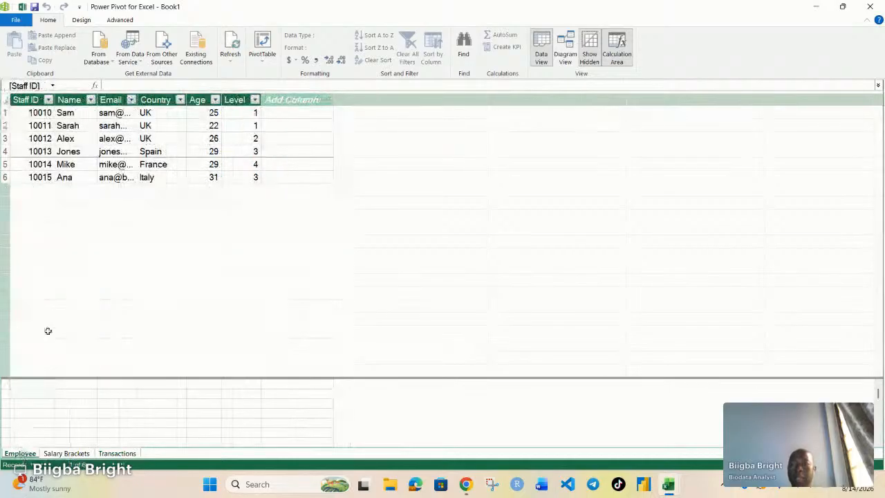
click(64, 454)
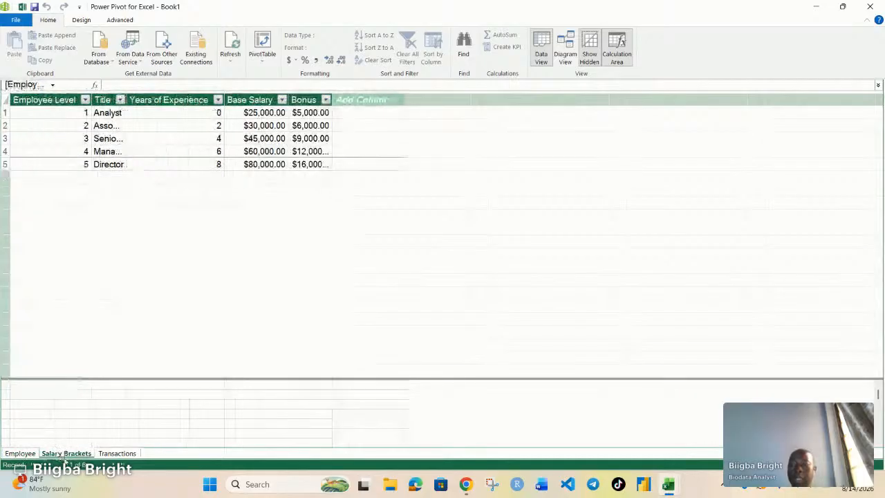
click(110, 454)
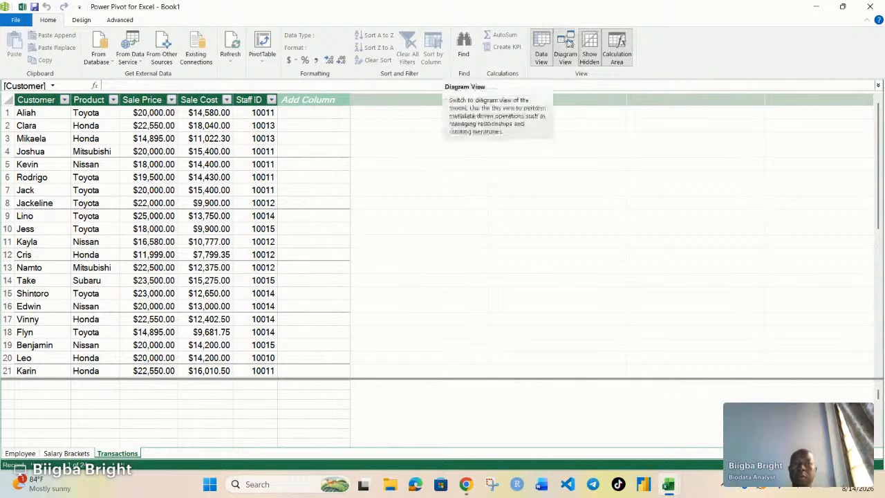
Switch to Diagram View and enlarge and rearrange the Employee, Salary Brackets and Transactions table boxes.
click(565, 44)
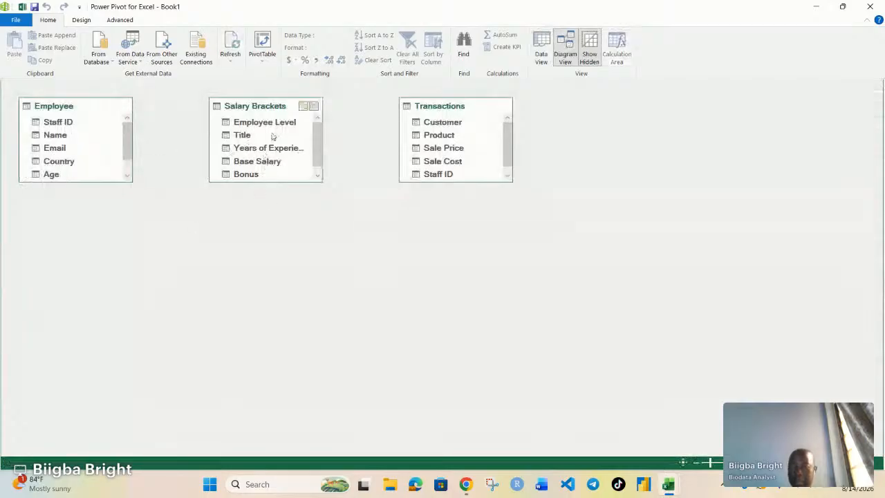
drag(275, 182, 275, 238)
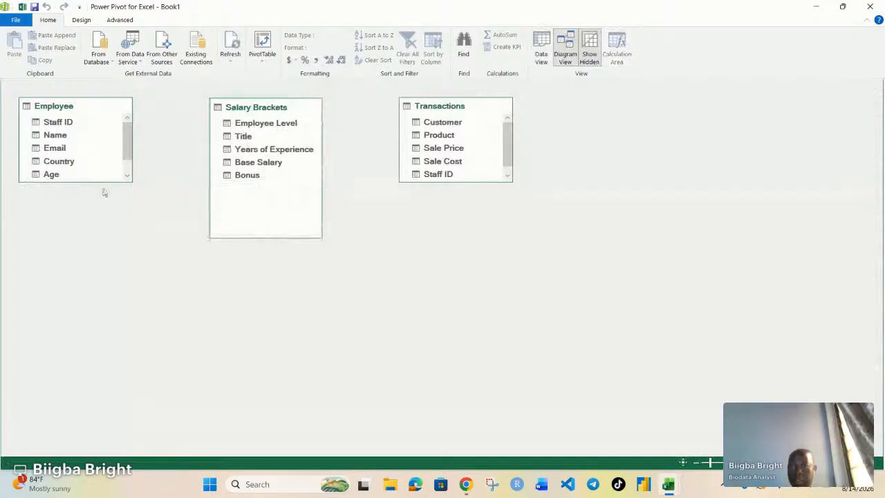
drag(95, 181, 95, 224)
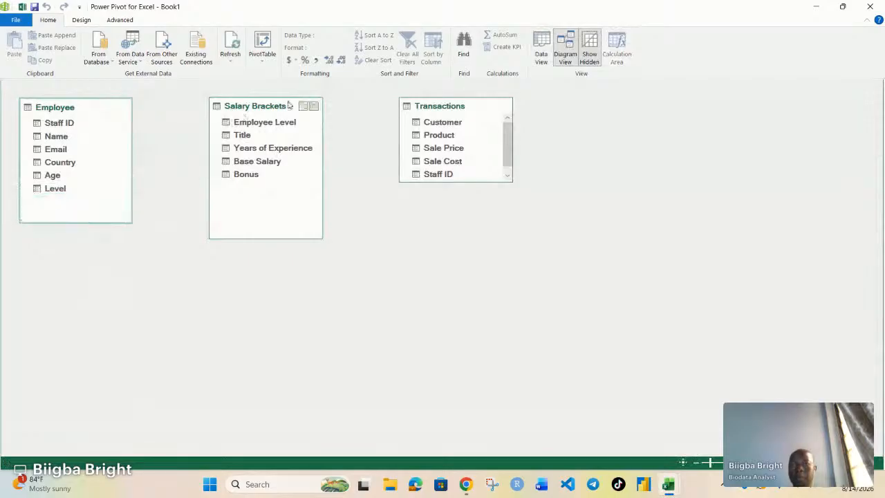
drag(291, 105, 296, 184)
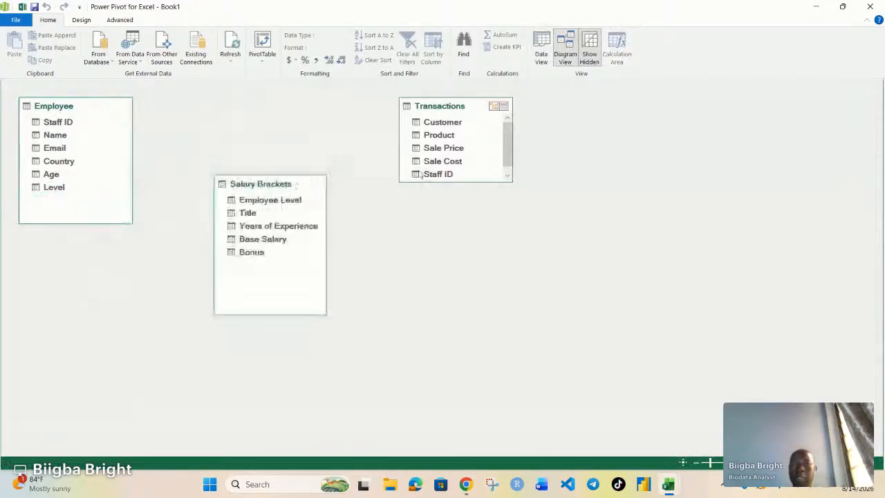
drag(450, 181, 464, 218)
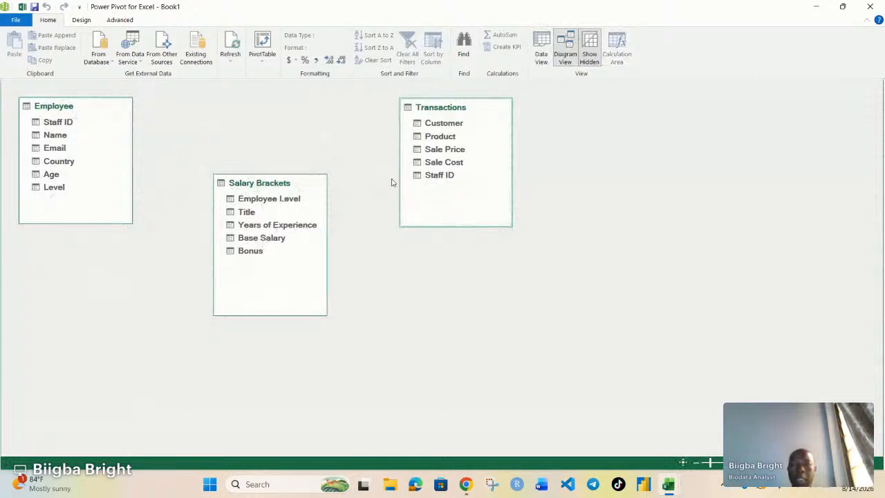
Create a relationship from Employee's Staff ID to Transactions' Staff ID in the diagram.
click(439, 176)
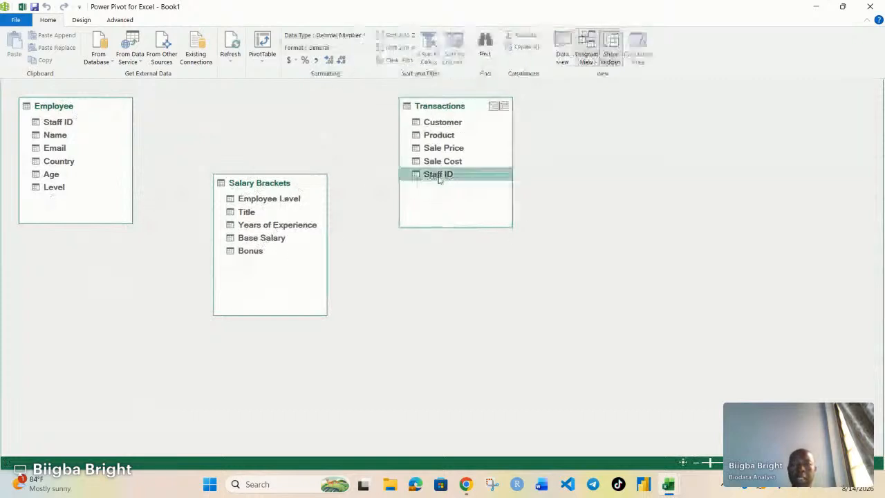
click(61, 122)
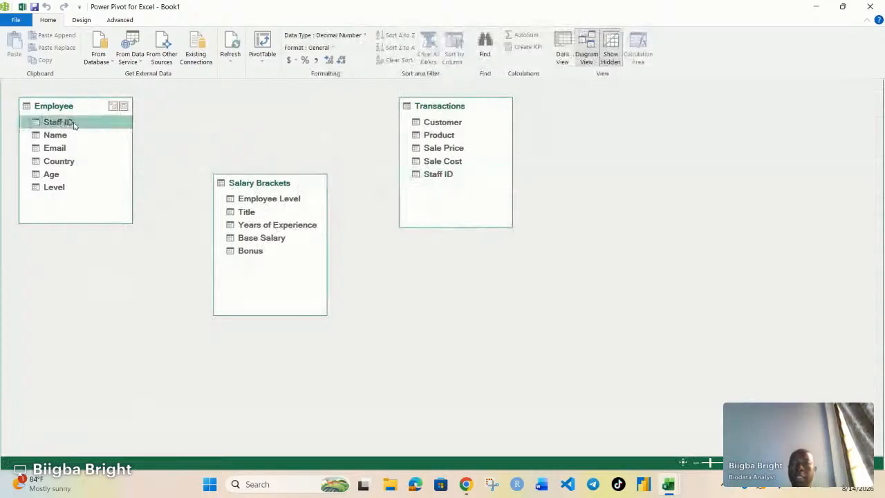
drag(74, 124, 417, 177)
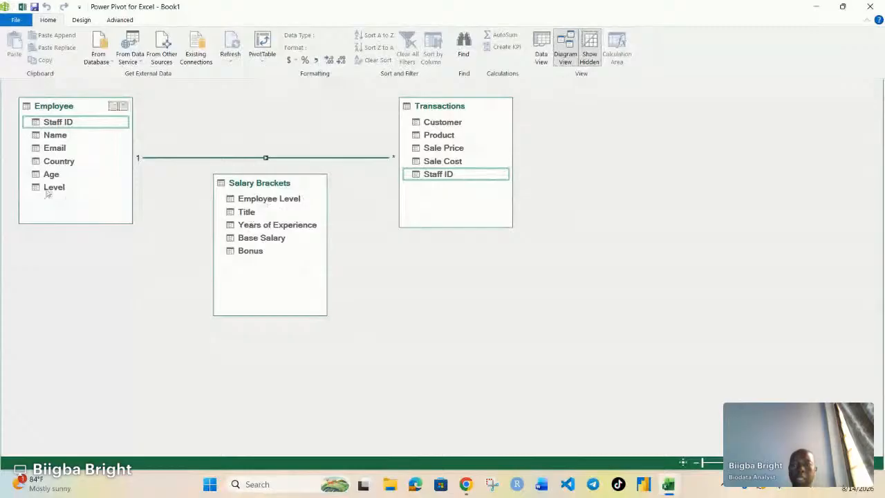
Link Employee's Level to Salary Brackets' Employee Level, then delete that relationship from the model.
click(266, 200)
drag(251, 202, 54, 197)
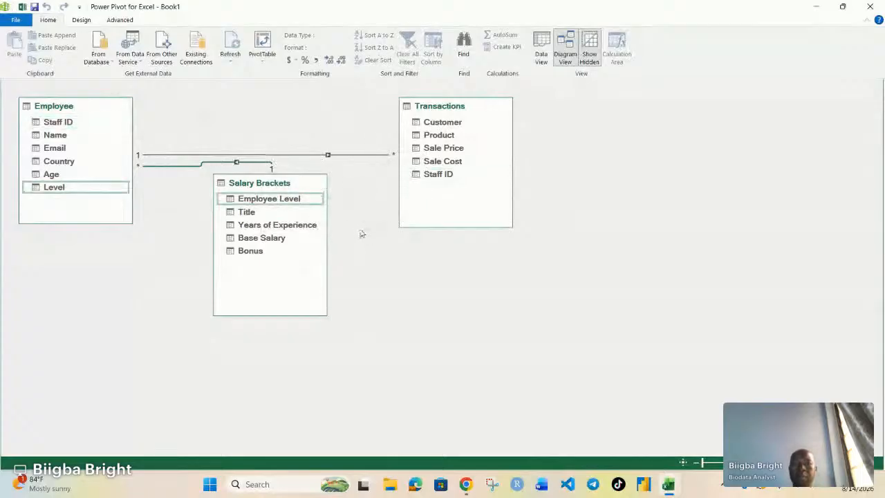
right_click(350, 155)
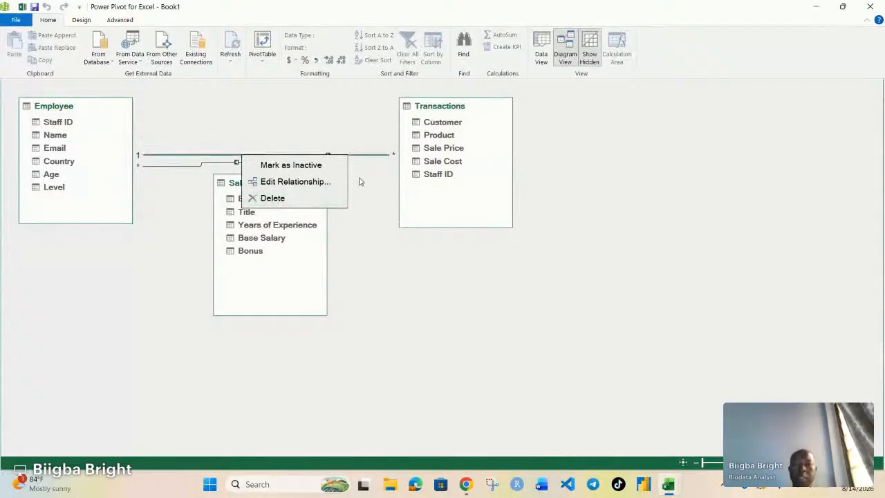
click(364, 208)
right_click(166, 164)
click(126, 209)
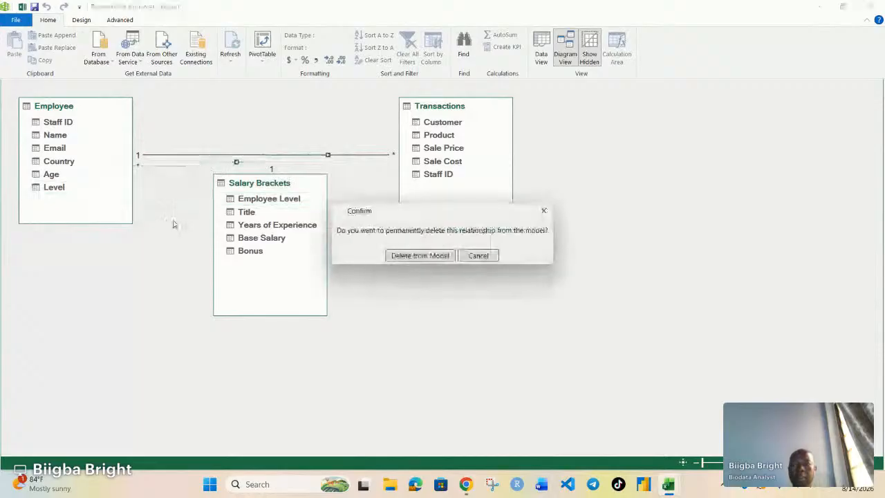
click(425, 255)
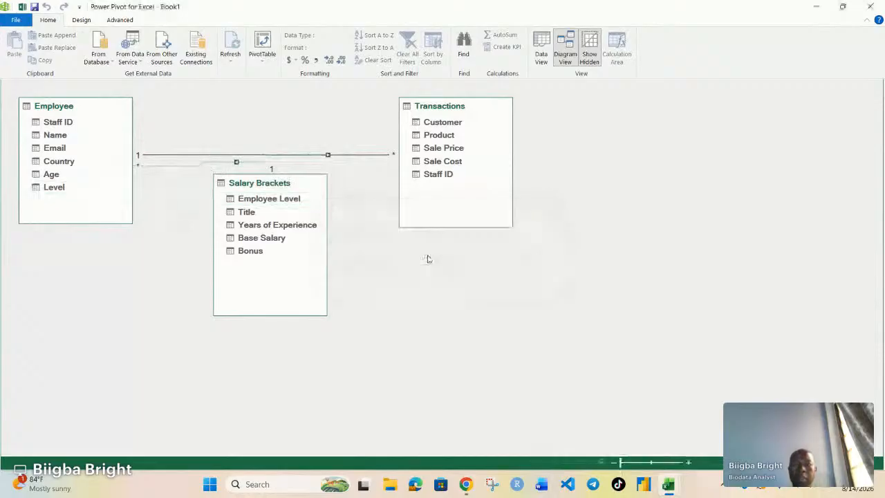
Recreate the relationship from Employee's Level to Salary Brackets' Employee Level.
drag(55, 188, 231, 198)
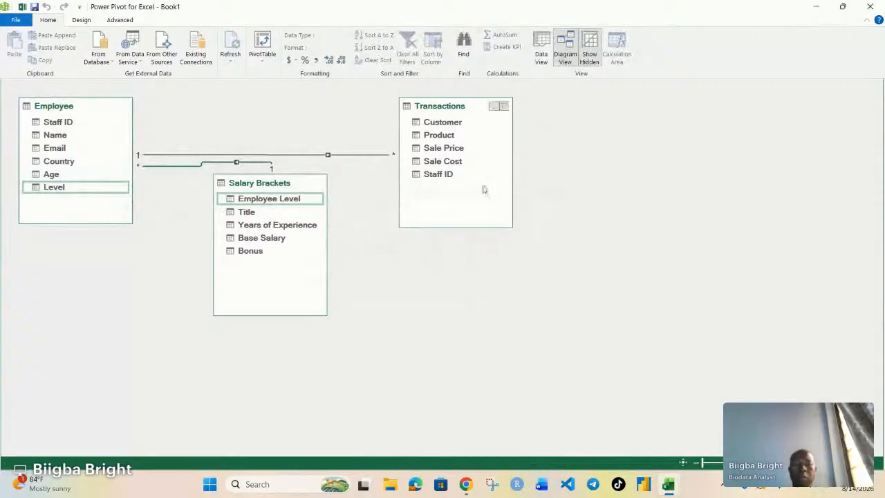
Switch to Data View and browse the Transactions and Salary Brackets tables.
click(543, 50)
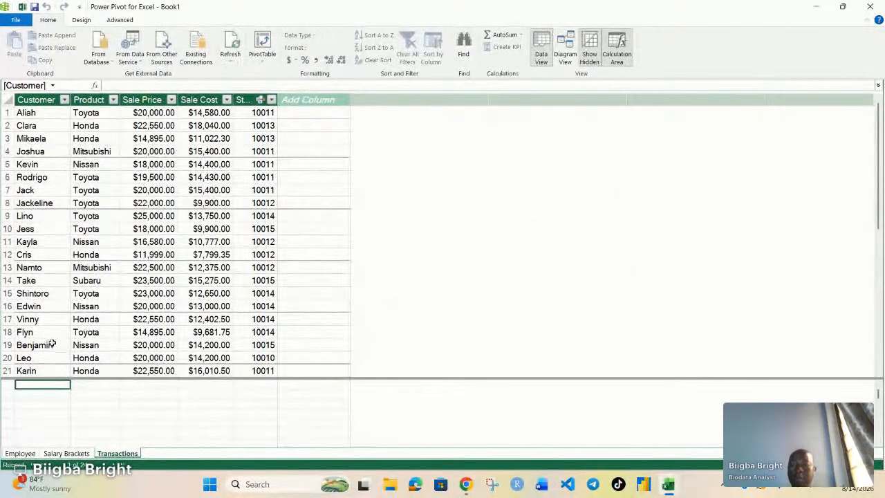
scroll(215, 301, down, 2)
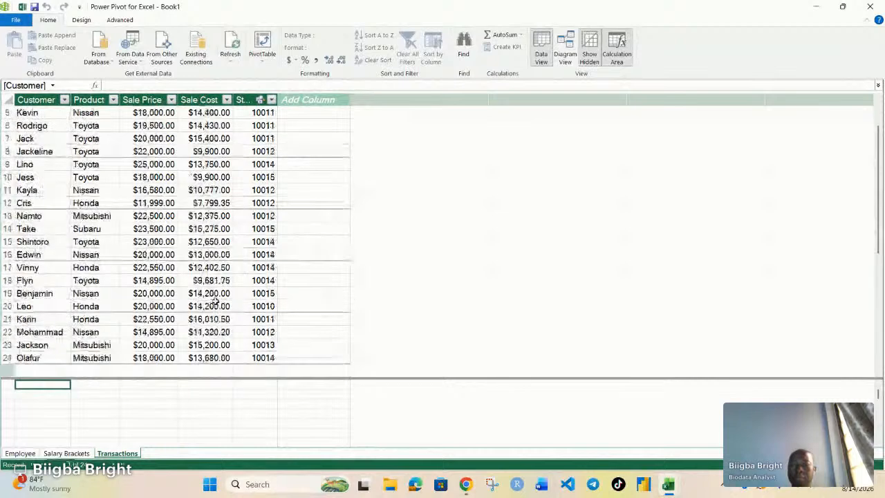
scroll(215, 301, down, 2)
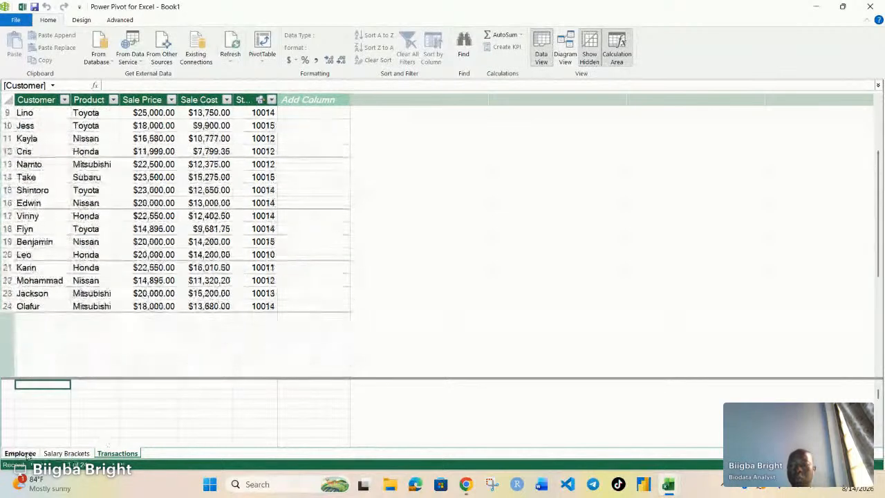
click(67, 453)
click(111, 453)
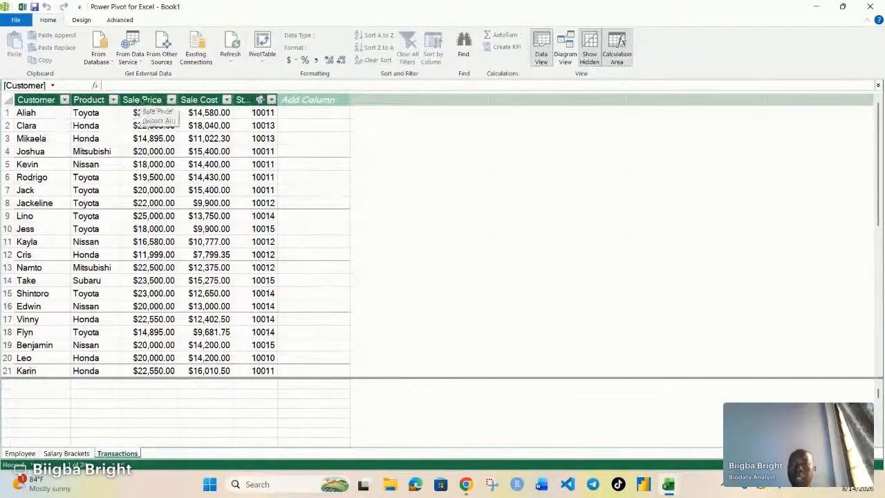
Add a calculated column to Transactions with the formula =Transactions[Sale Price]-Transactions[Sale Cost].
click(302, 112)
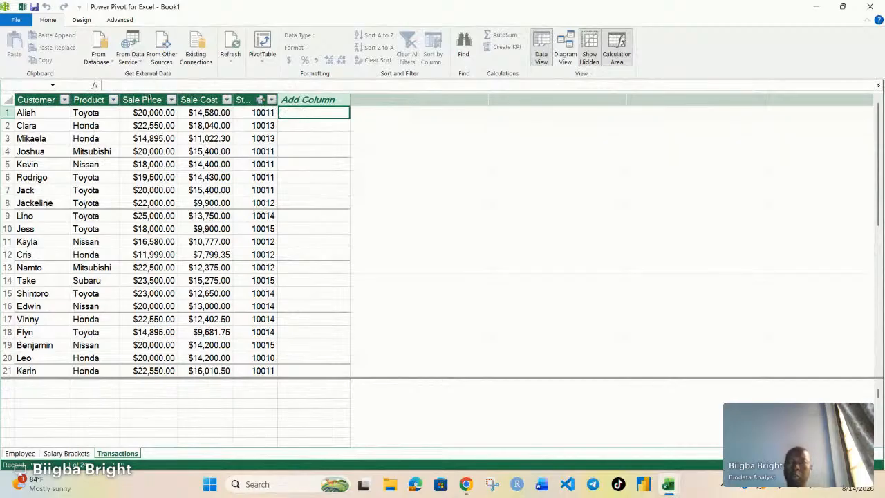
text(=)
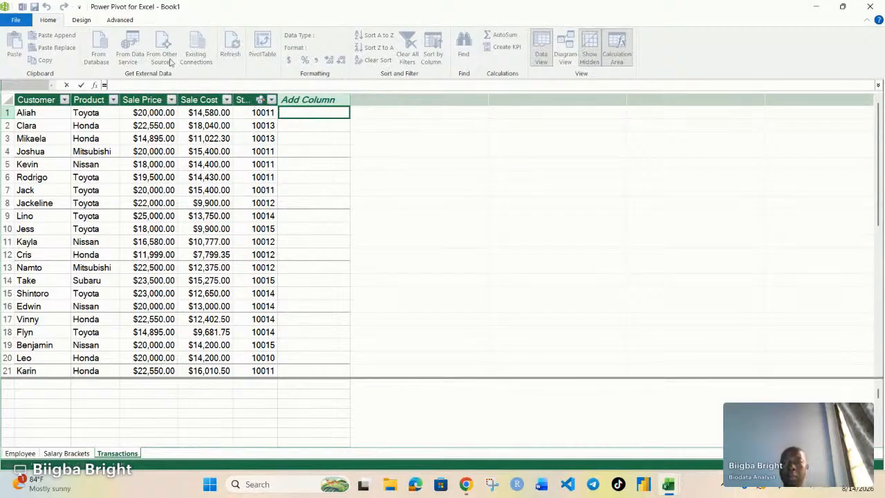
click(137, 95)
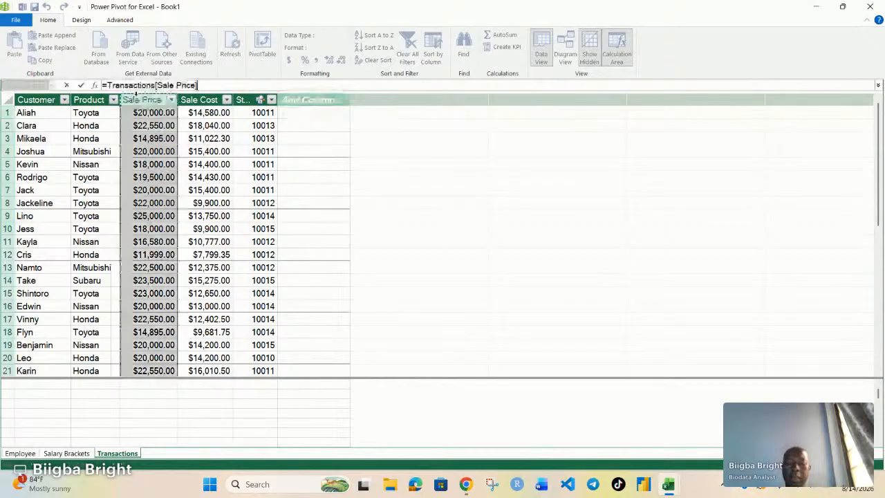
text(-)
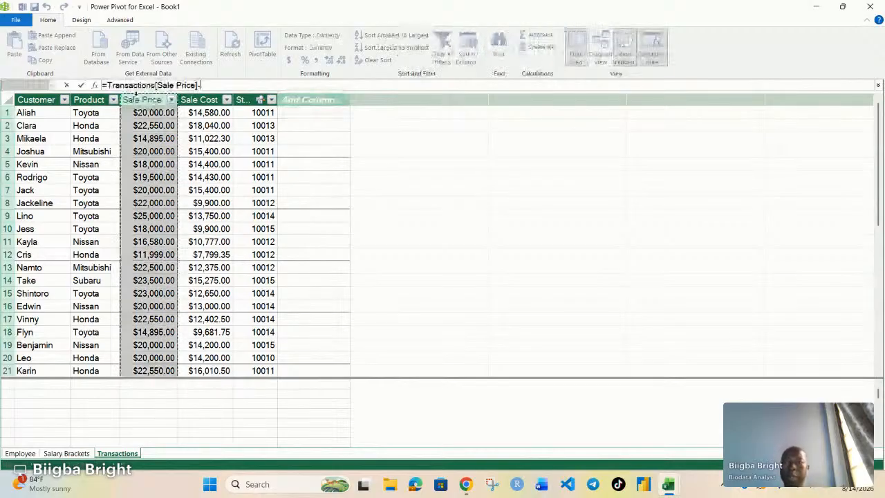
click(205, 99)
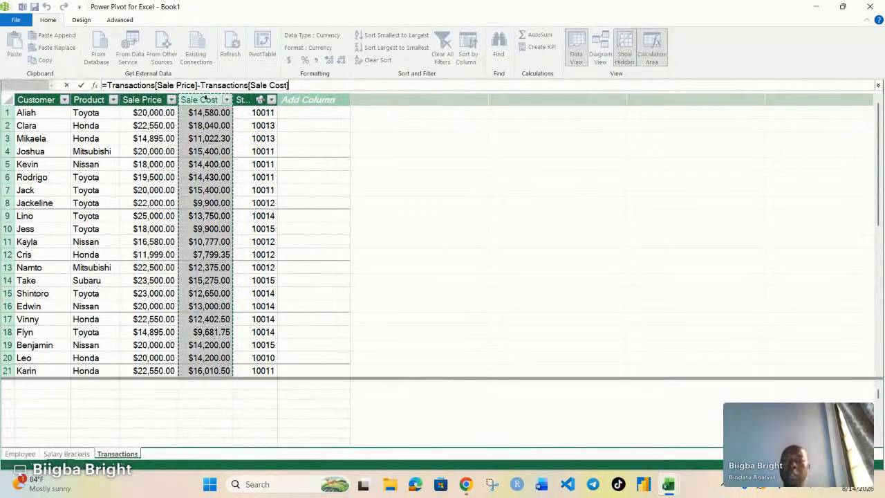
key(Return)
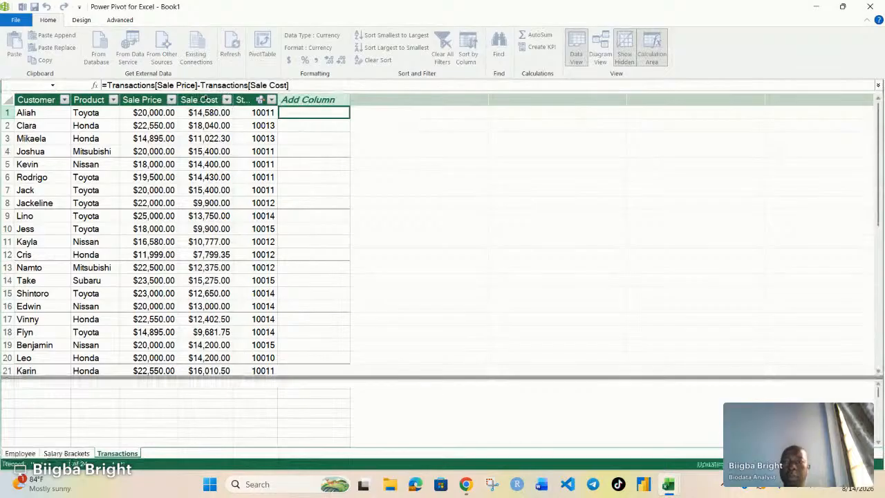
key(Return)
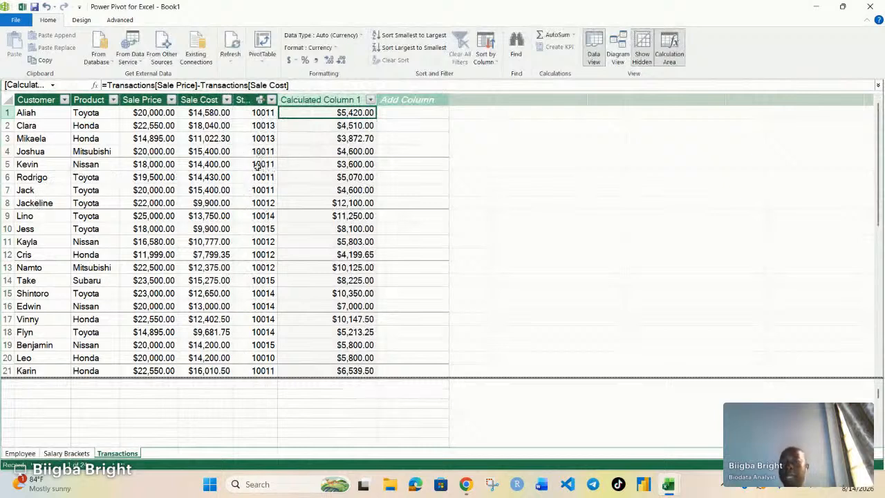
Add a calculated column to Transactions with the formula =RELATED(Employee[Name]).
click(408, 111)
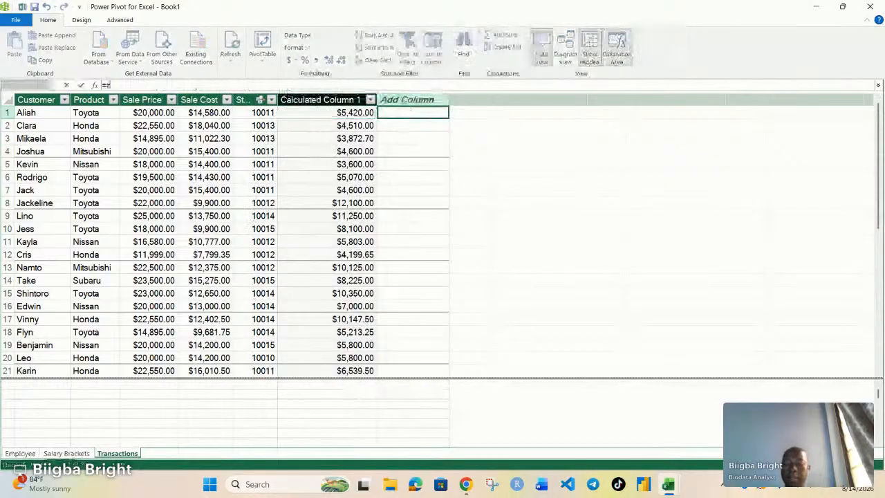
text(=r)
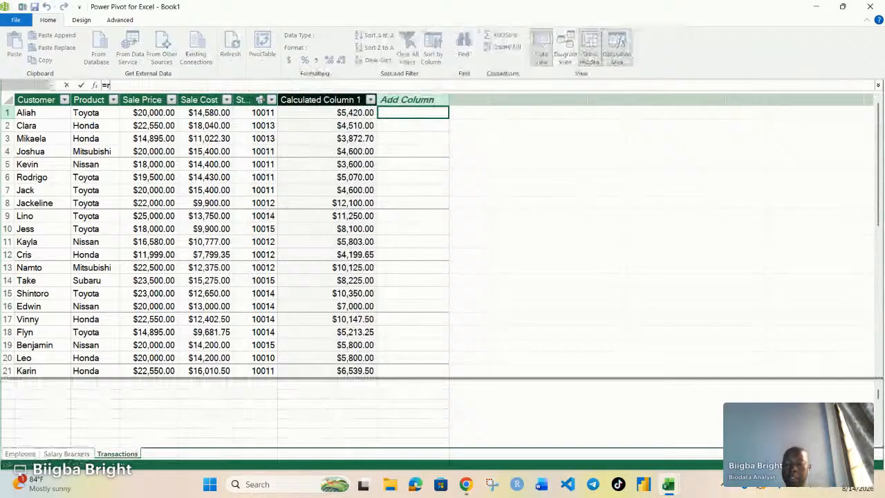
text(elate)
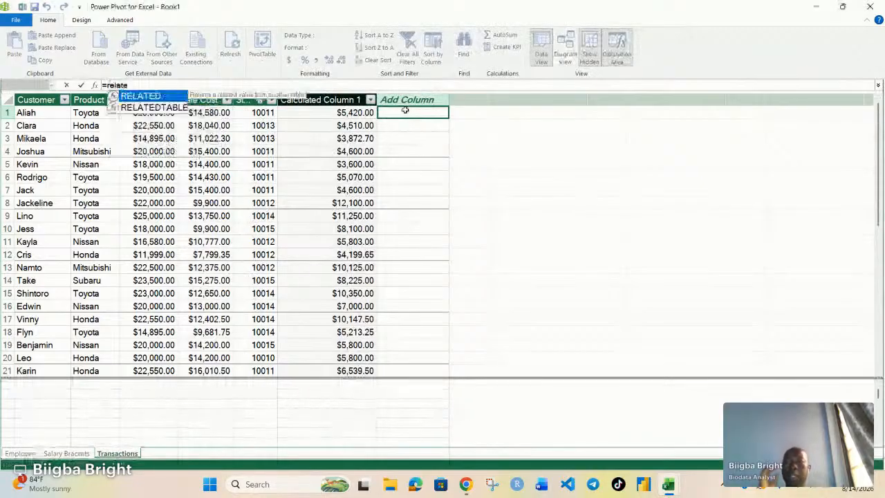
key(Tab)
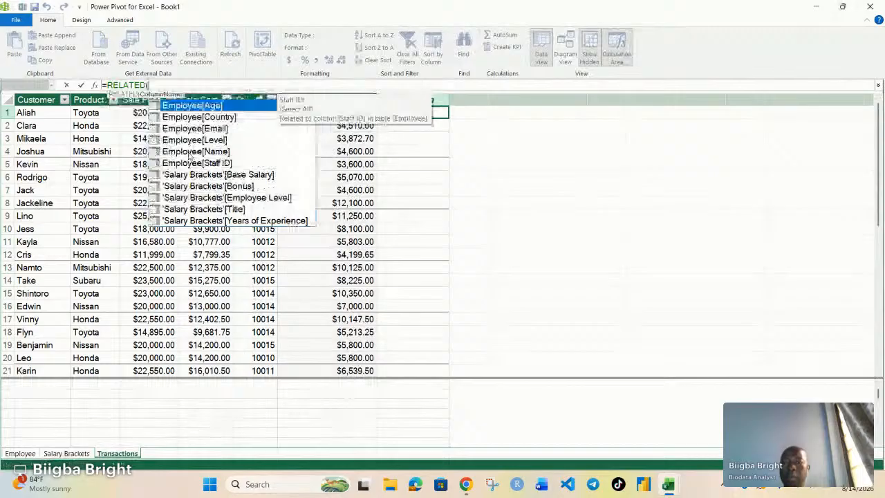
click(190, 152)
double_click(189, 153)
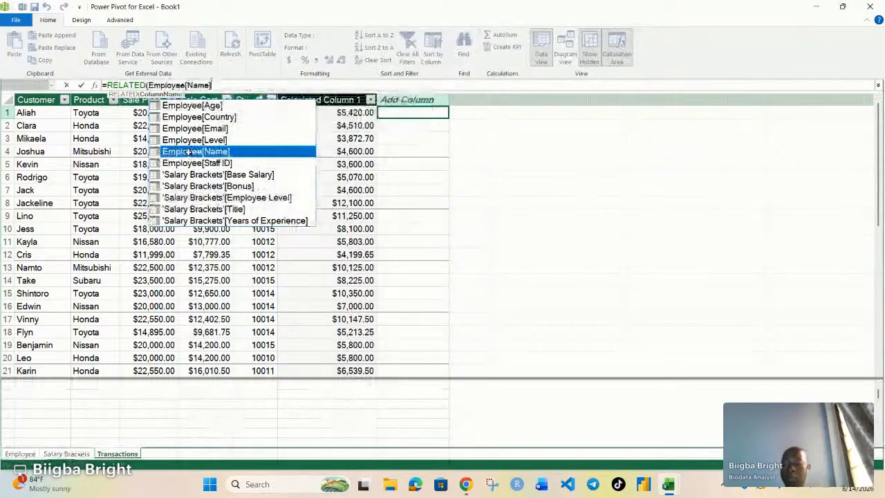
text())
key(Return)
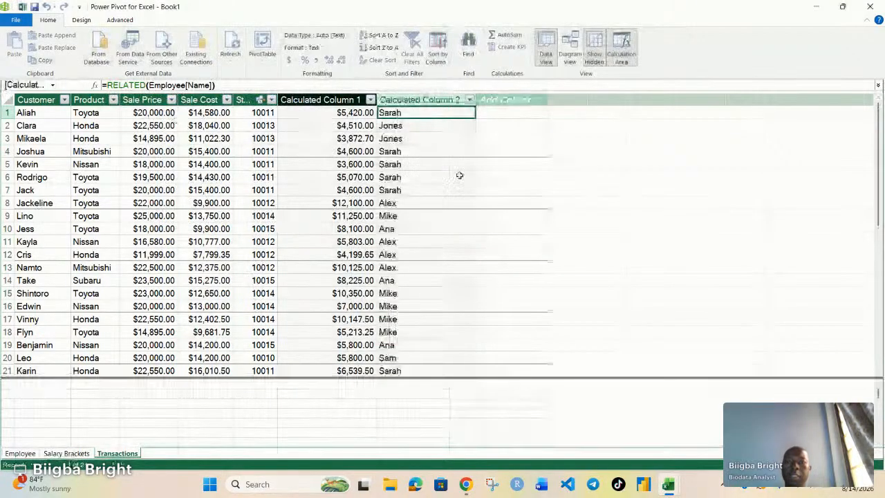
Inspect the Staff ID values against the related employee names down the table.
click(264, 112)
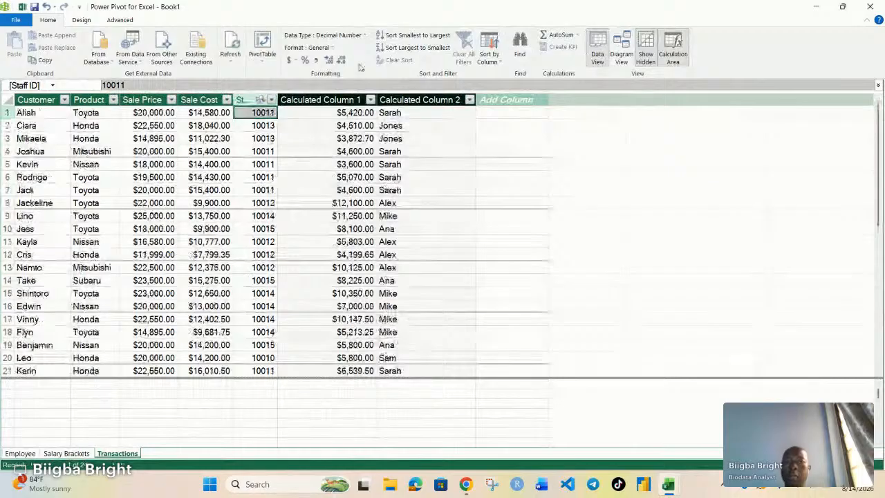
scroll(220, 233, down, 1)
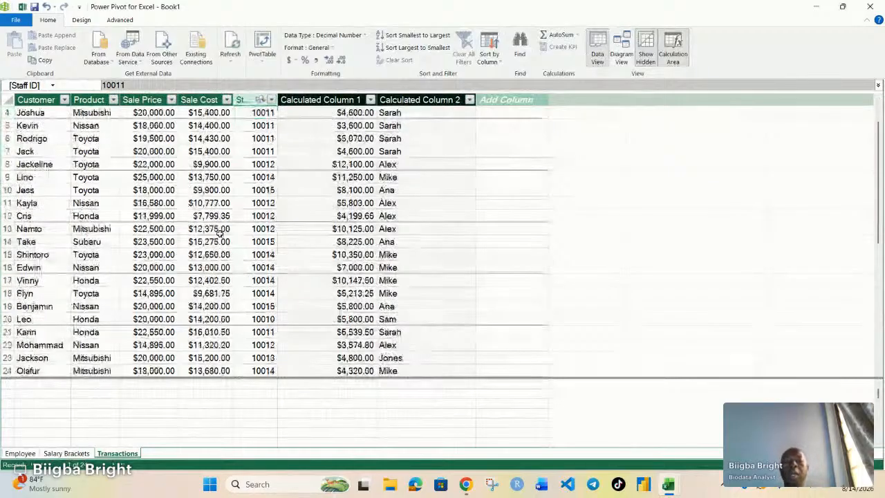
scroll(333, 229, up, 1)
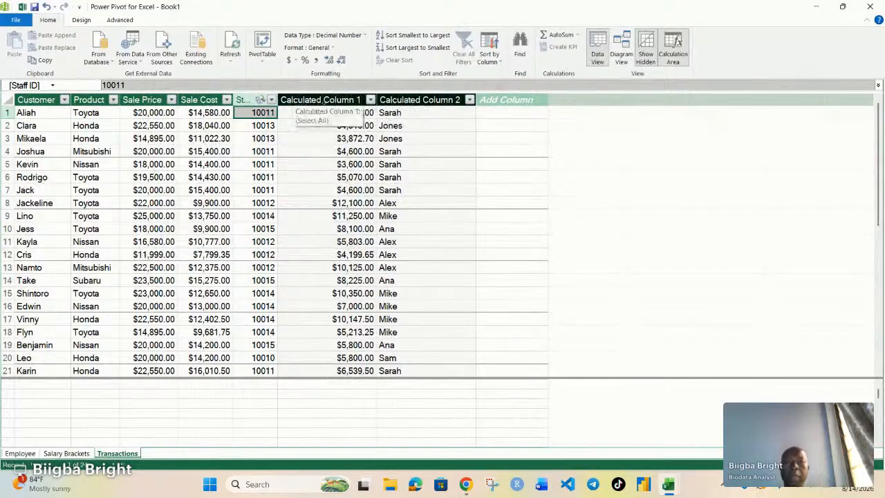
Rename the first calculated column to Profit.
click(349, 101)
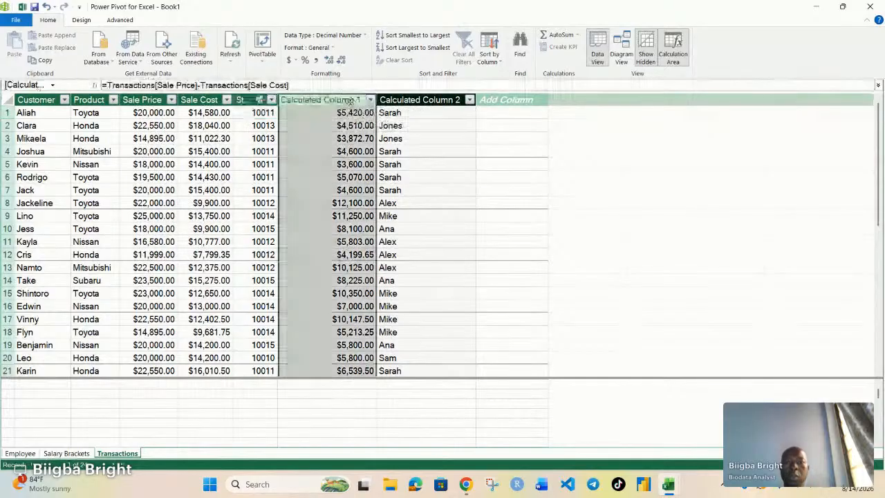
double_click(351, 101)
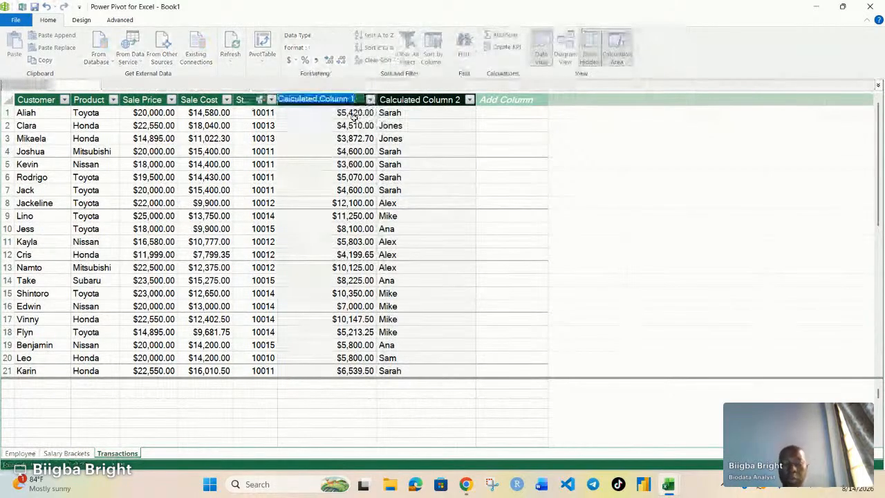
text(Profit)
key(Return)
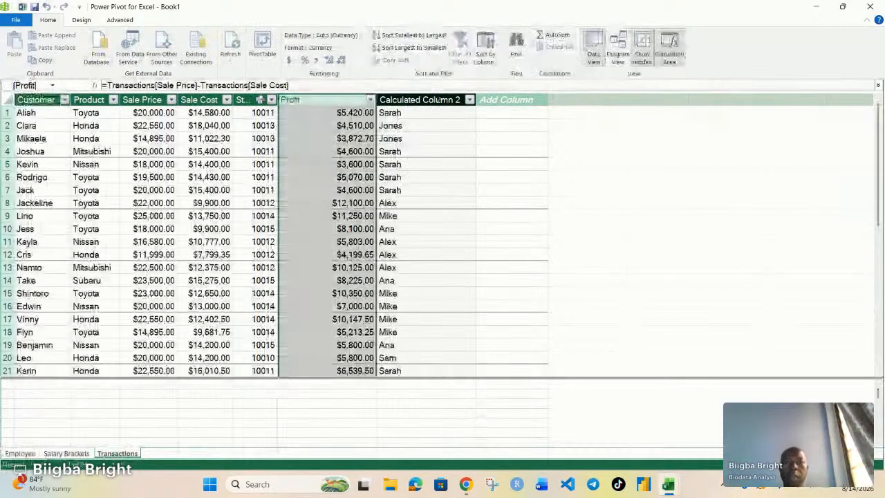
Rename the second calculated column in Transactions to Employee Name.
click(453, 100)
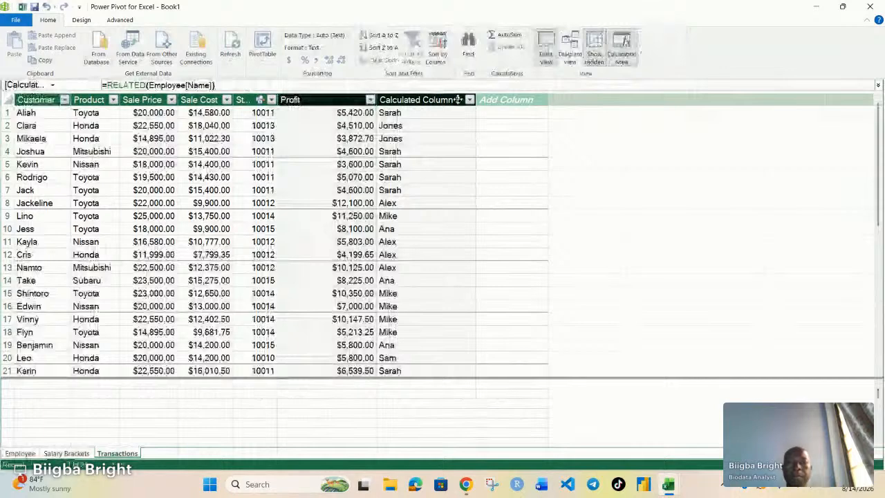
double_click(456, 99)
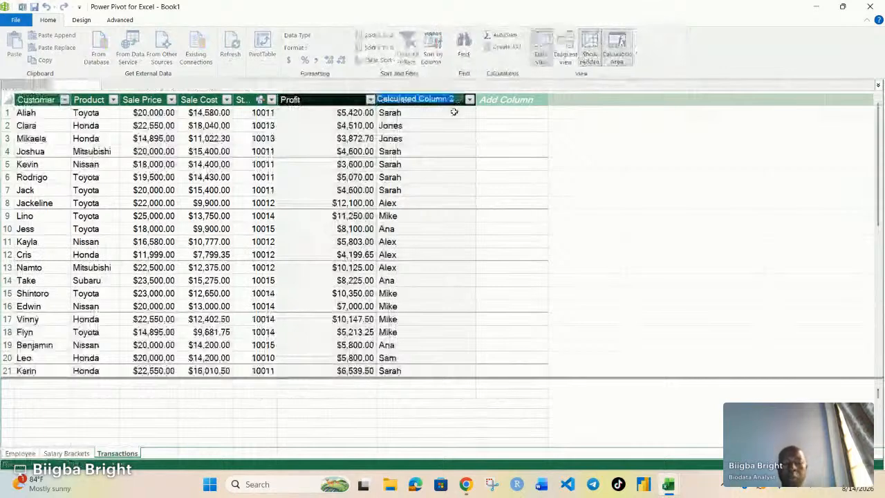
key(BackSpace)
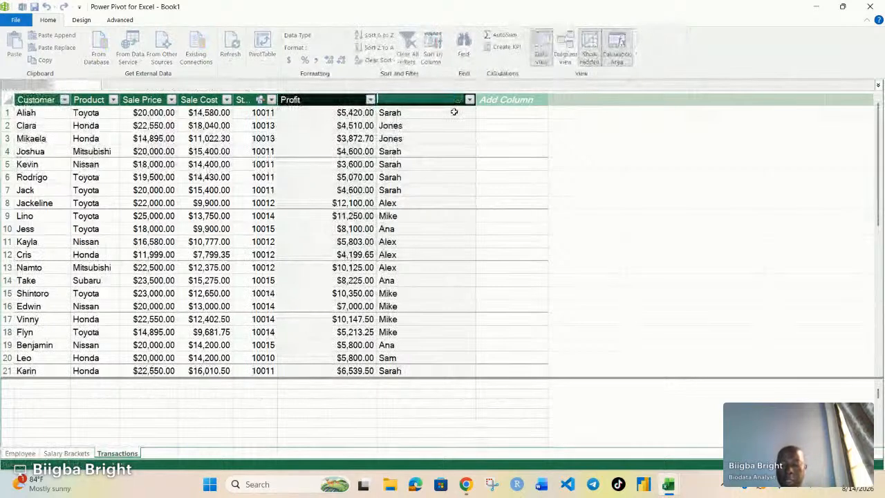
text(Em)
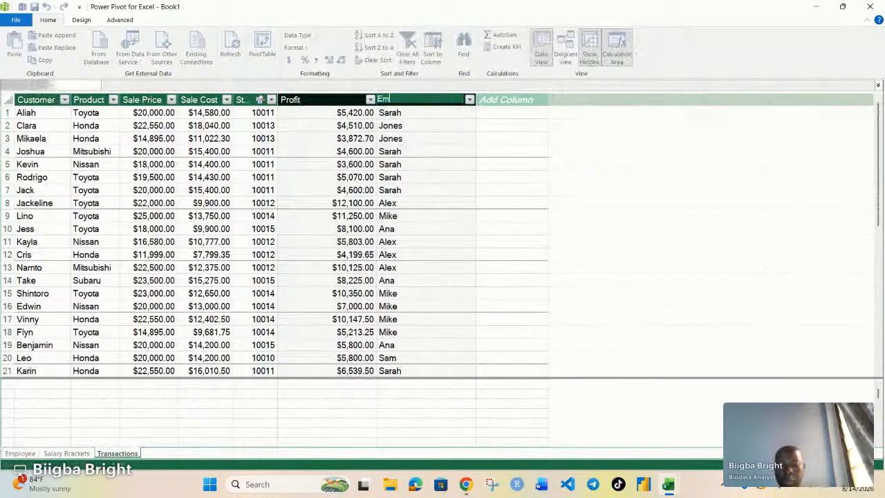
text(ployee Name)
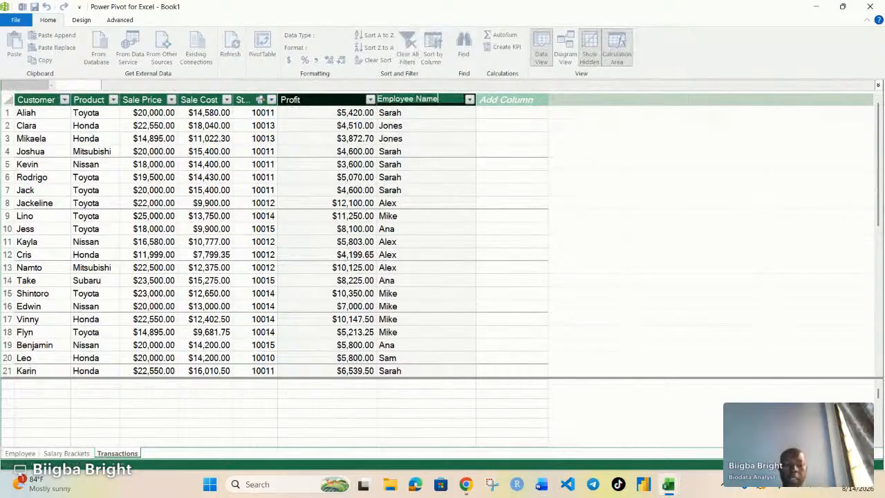
key(Return)
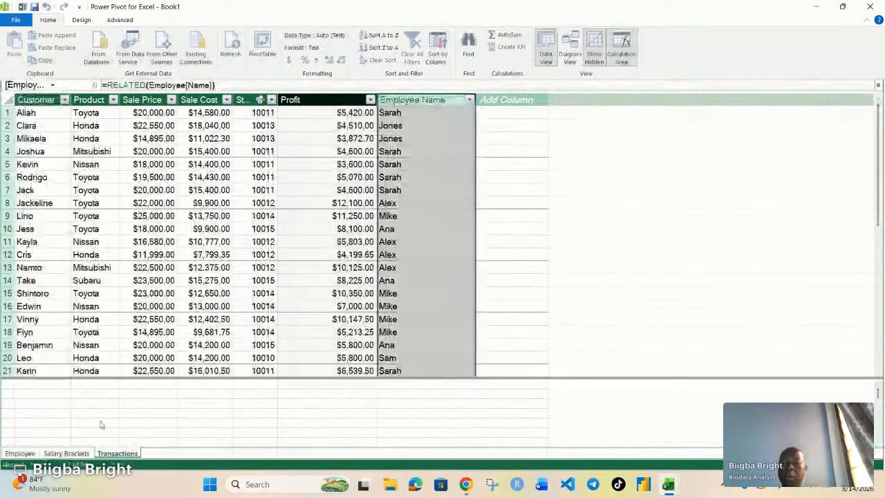
Create a measure in the calculation area under the Product column with the formula =SUM([Profit]).
scroll(142, 371, down, 1)
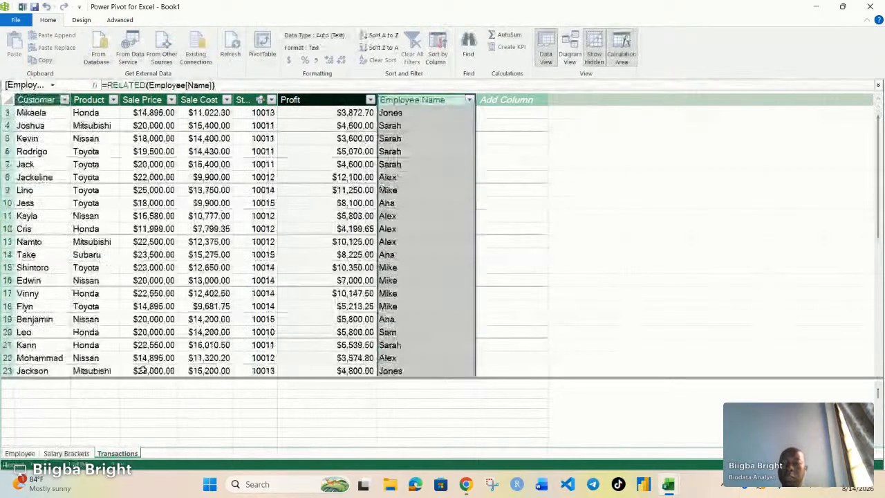
click(86, 396)
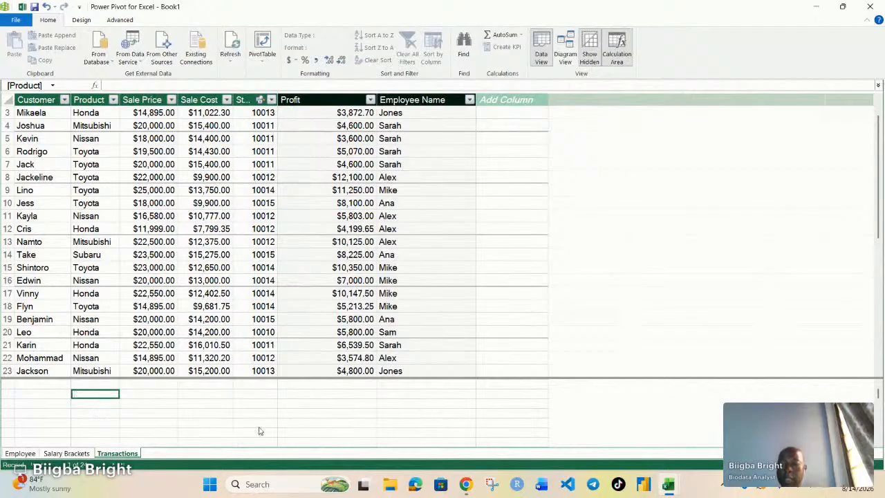
double_click(95, 397)
text(=)
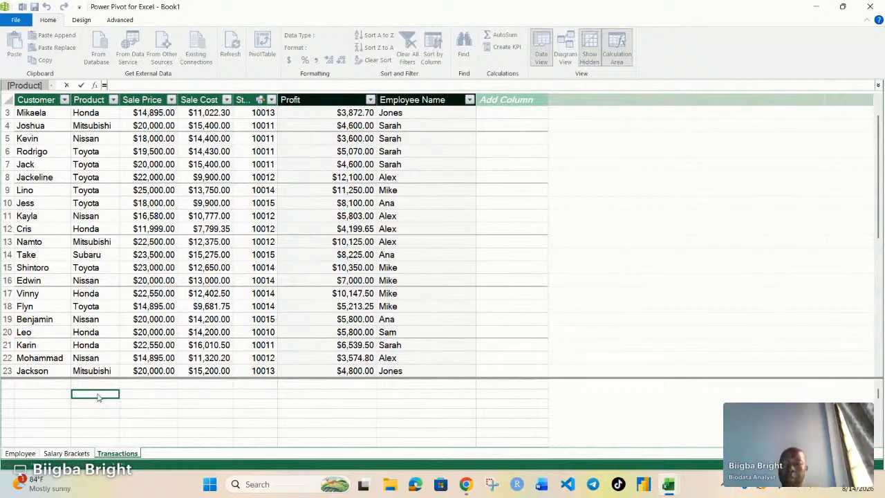
text(s)
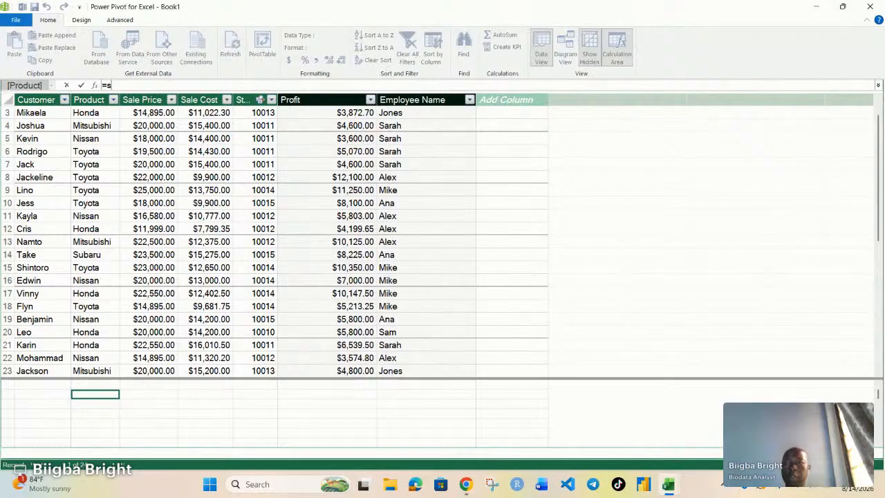
text(um)
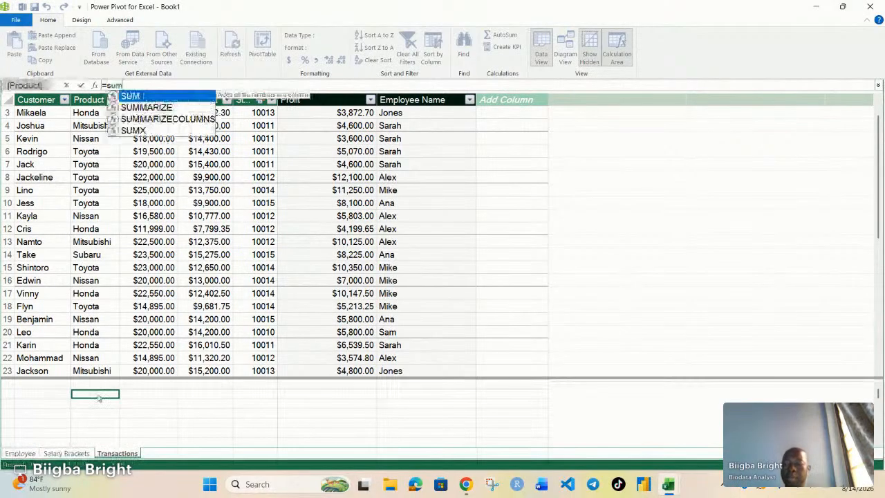
key(Tab)
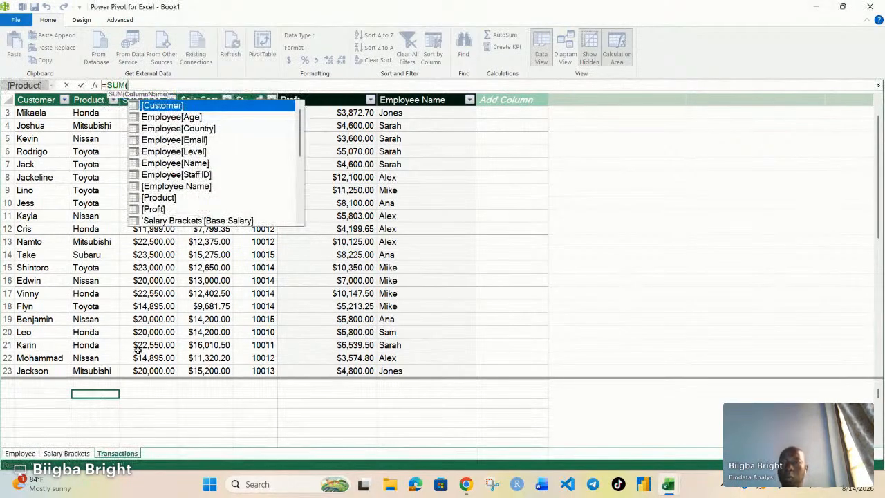
scroll(177, 185, down, 1)
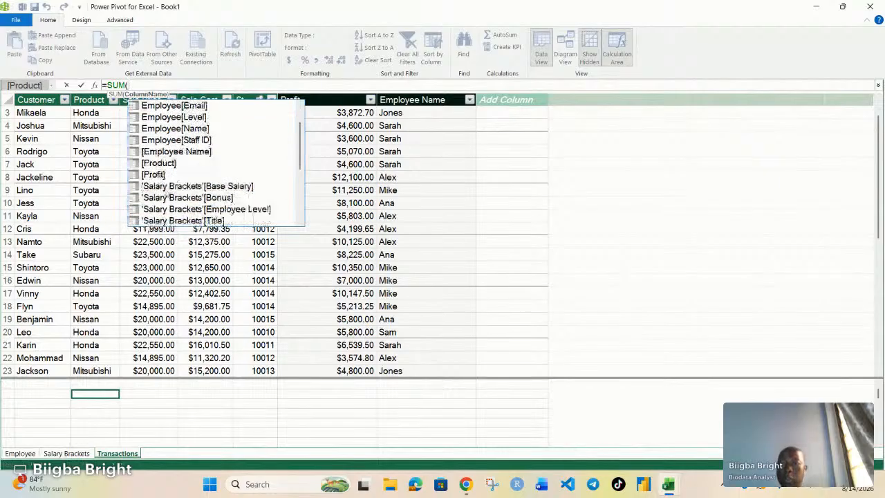
click(161, 175)
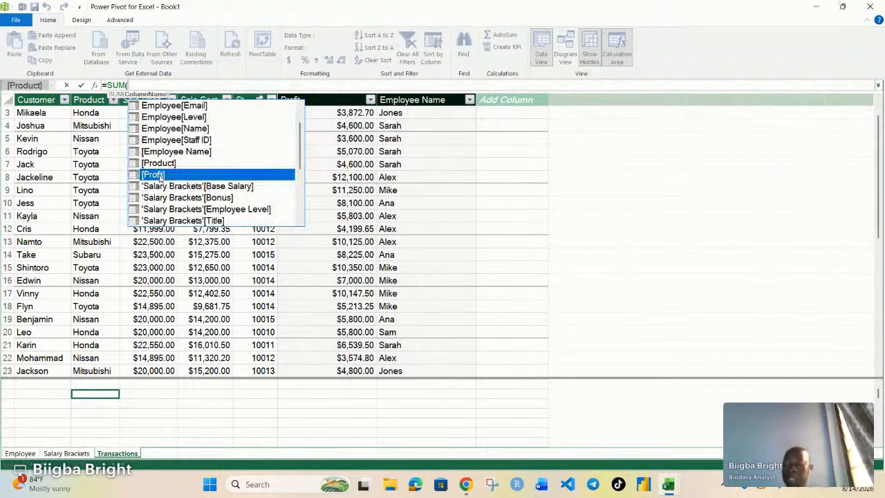
double_click(161, 175)
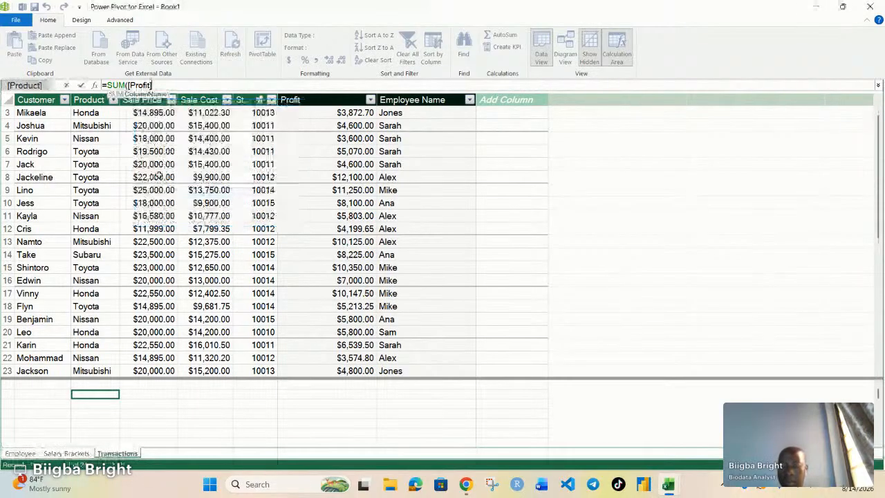
text())
key(Return)
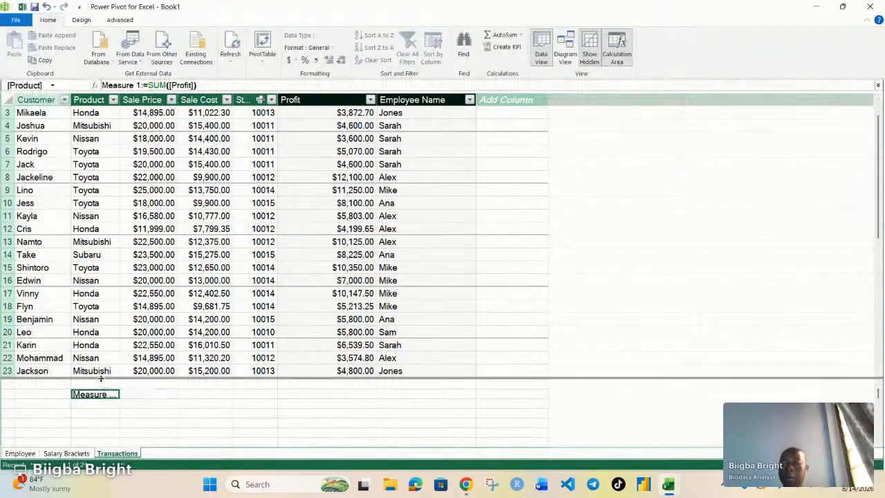
Widen the Product column and rename the new measure to Total Profit.
drag(121, 100, 193, 100)
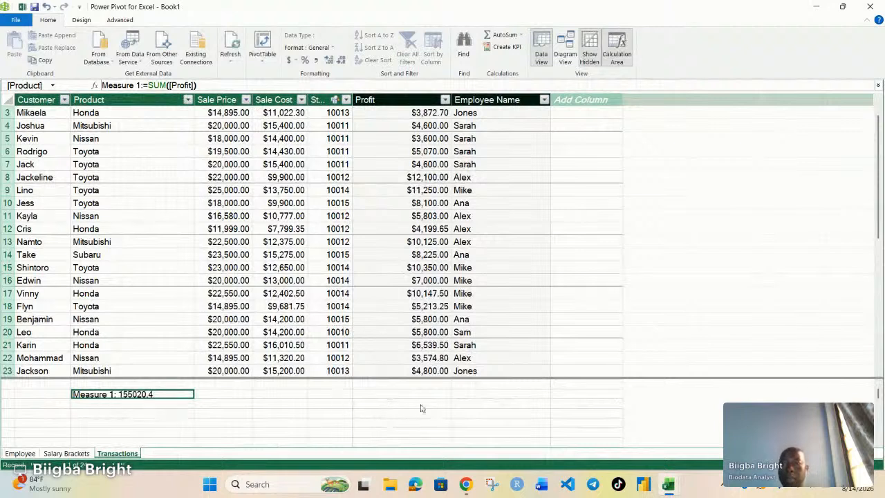
click(139, 84)
key(BackSpace)
key(BackSpace)
key(BackSpace)
key(BackSpace)
key(BackSpace)
key(BackSpace)
key(BackSpace)
key(BackSpace)
key(BackSpace)
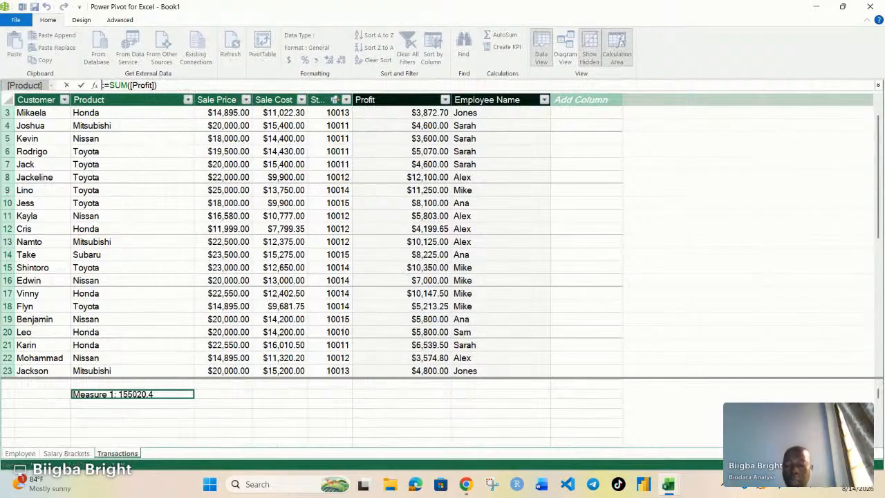
text(Total Profit)
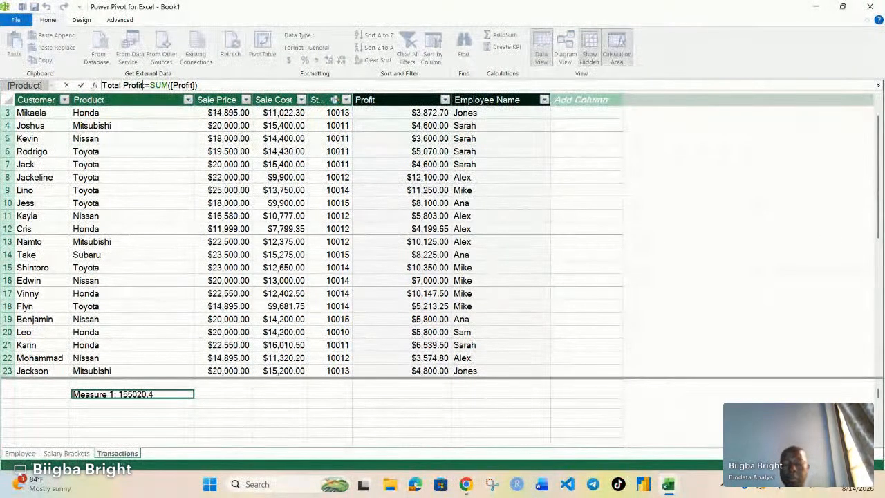
key(Return)
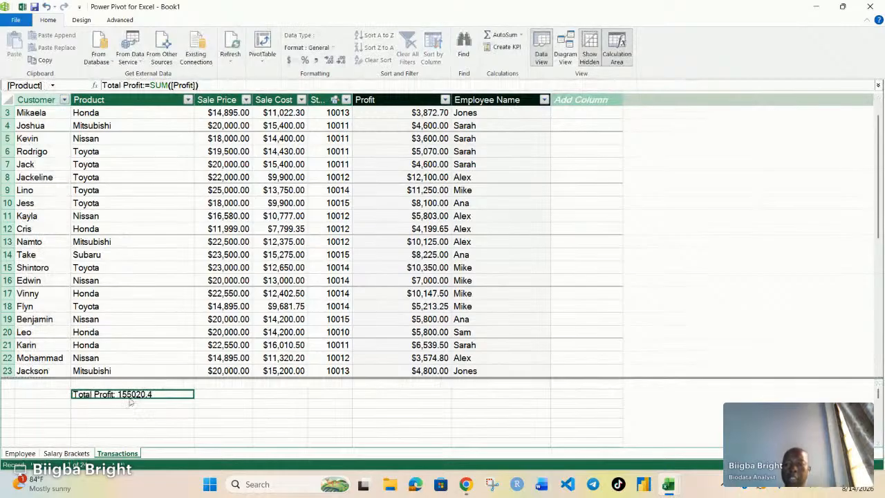
Create a second measure in the cell below with the formula =SUM([Sale Price]).
click(90, 404)
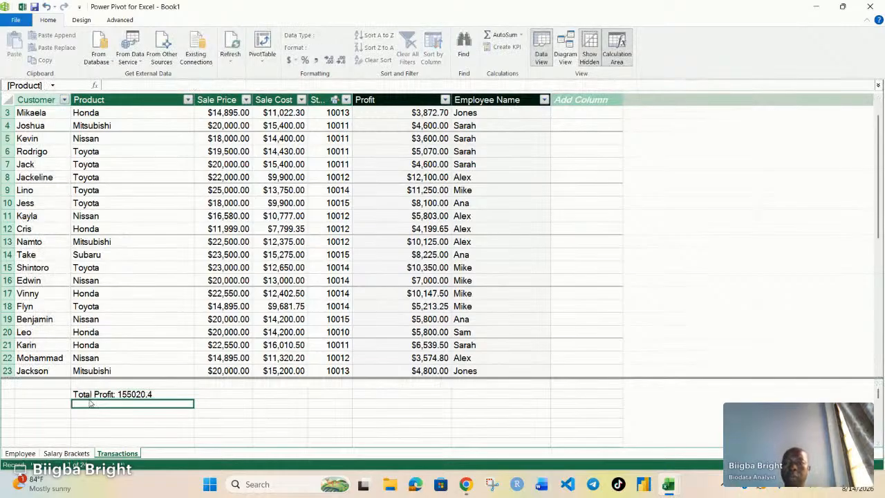
text(=)
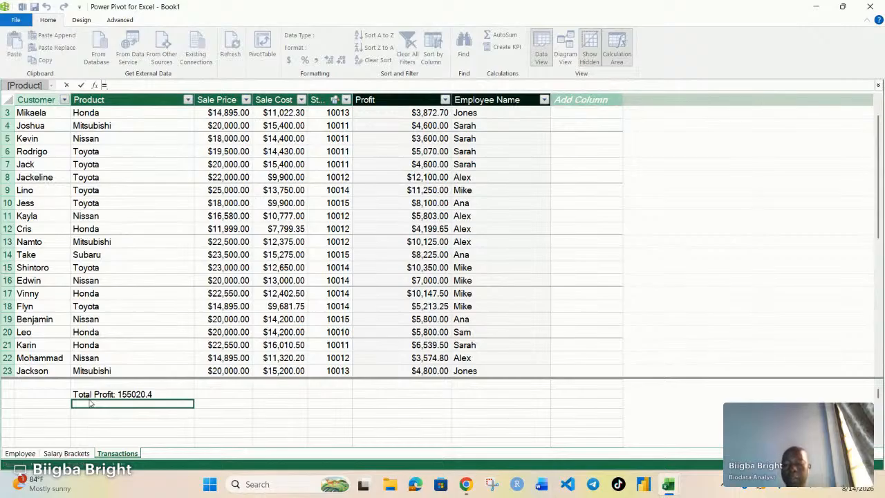
text(SUM()
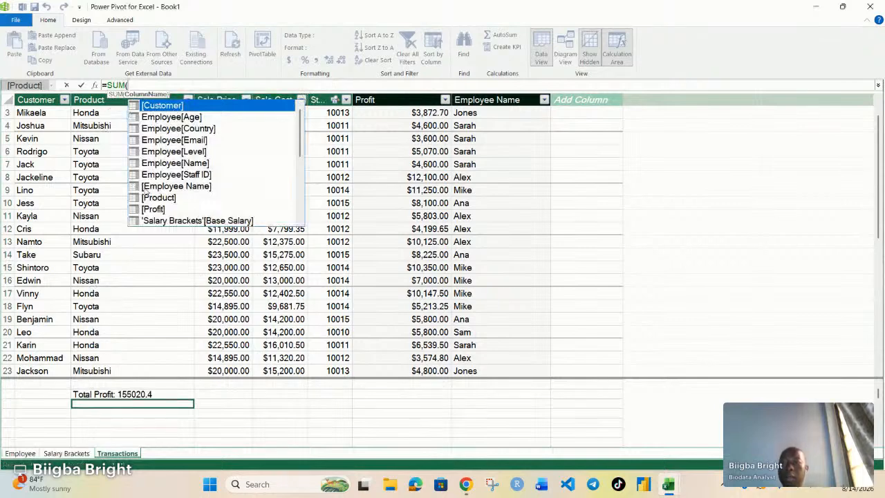
scroll(177, 198, down, 3)
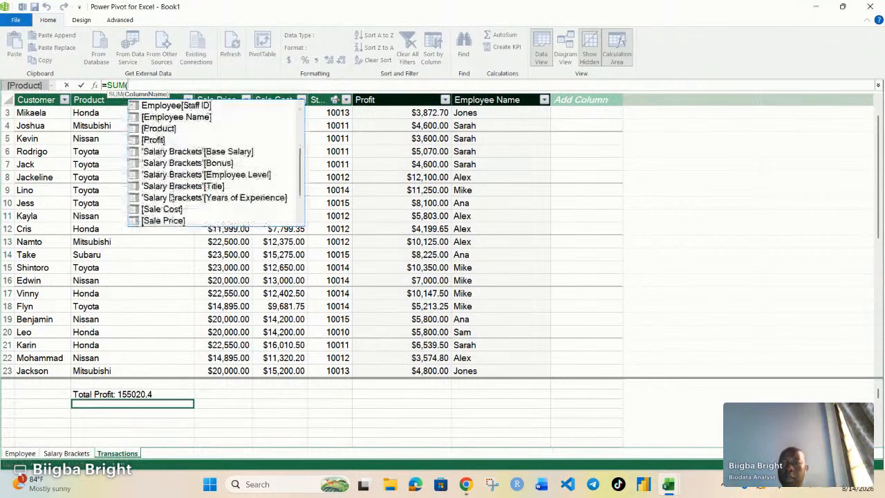
scroll(173, 194, down, 2)
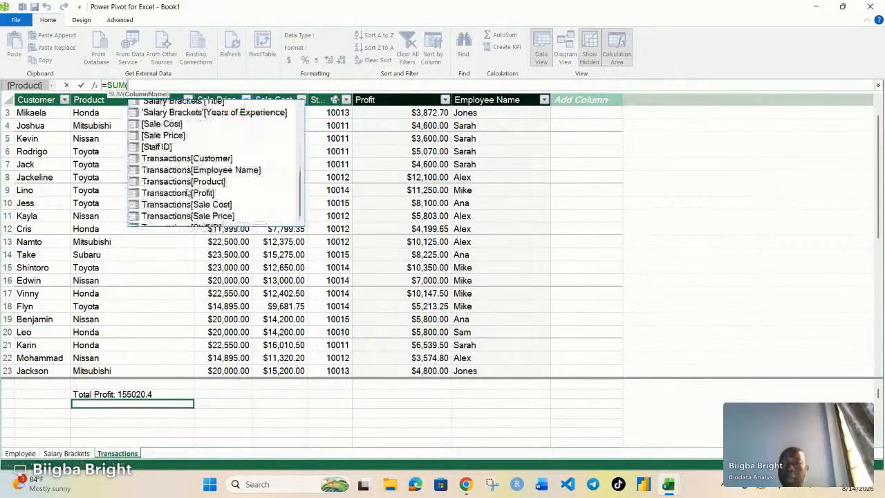
scroll(188, 191, up, 3)
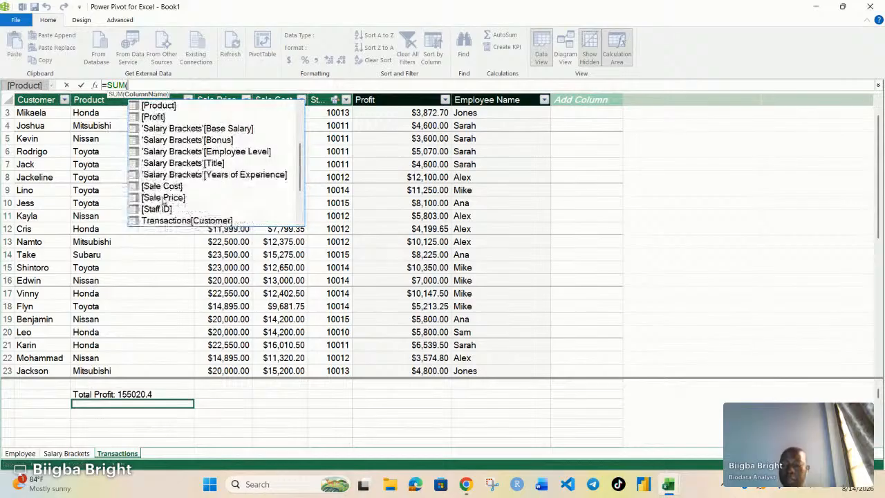
click(164, 198)
double_click(163, 198)
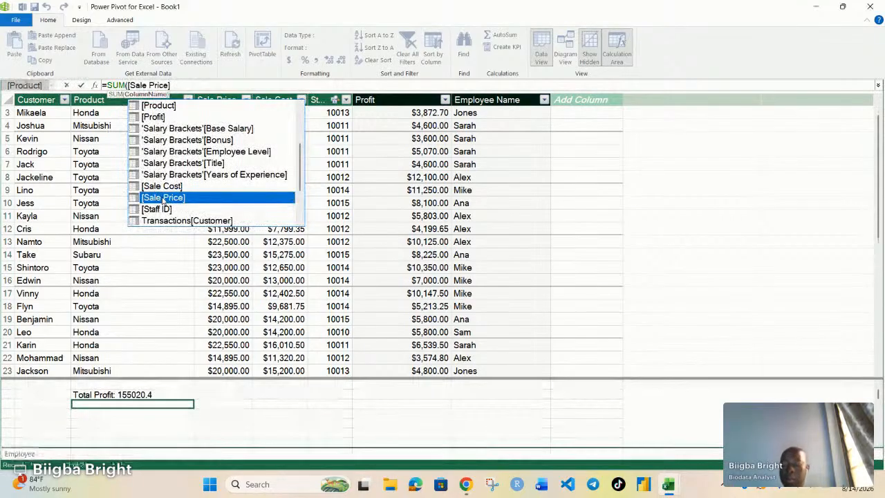
text())
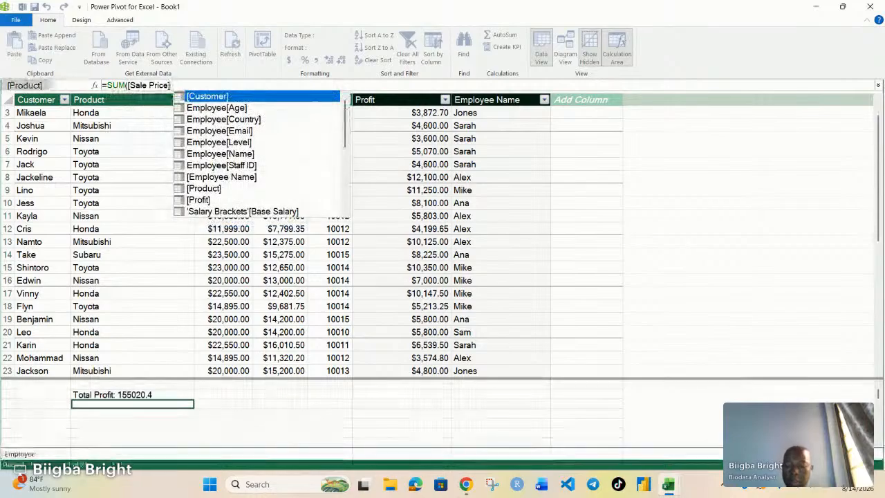
text( ))
key(Return)
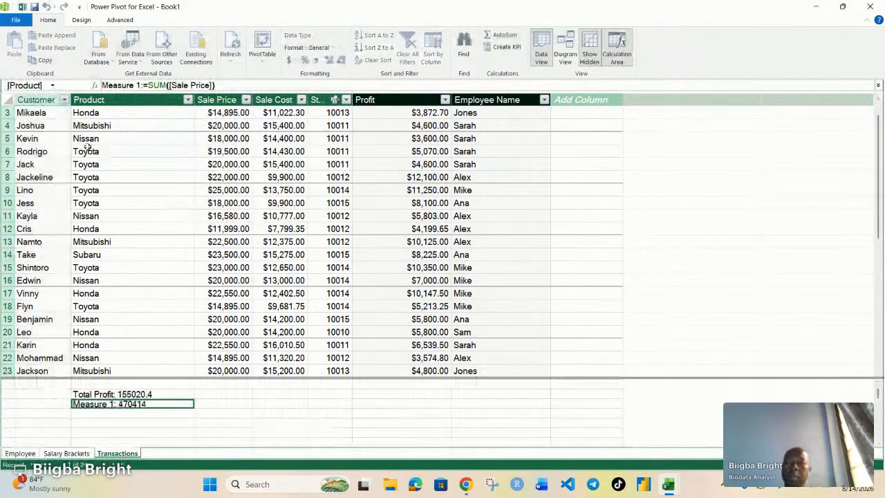
Rename the second measure to Total Sales and select the next empty calculation-area cell.
click(139, 85)
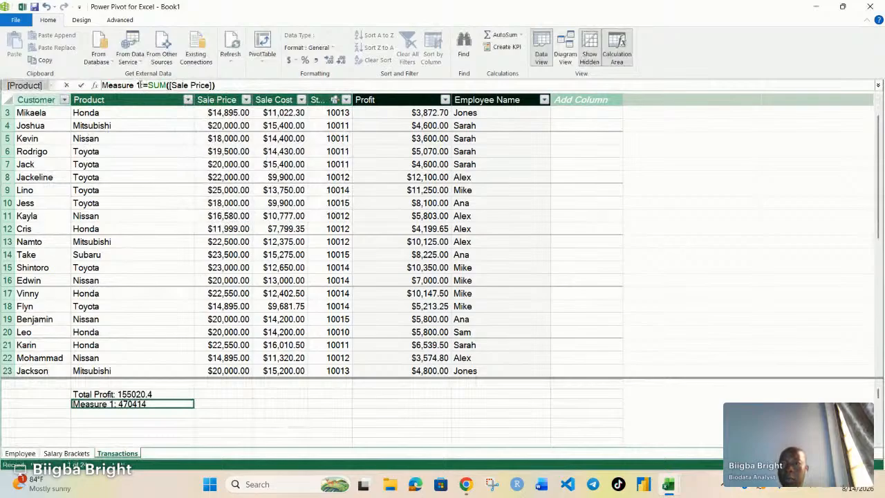
key(BackSpace)
key(BackSpace)
key(BackSpace)
key(BackSpace)
key(BackSpace)
key(BackSpace)
key(BackSpace)
key(BackSpace)
key(BackSpace)
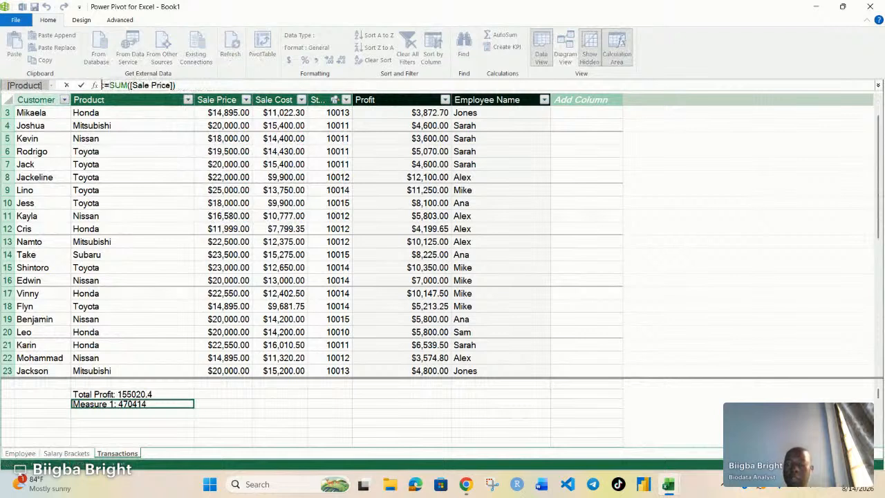
text(Total Sal)
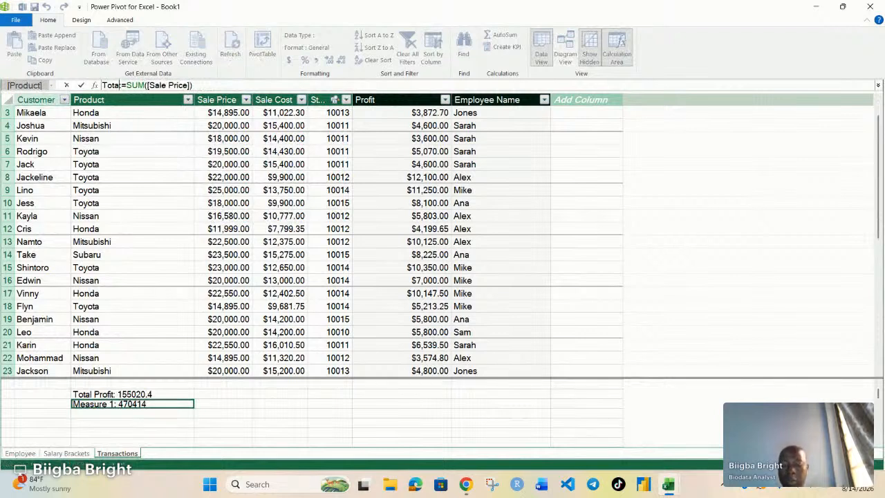
text(es:)
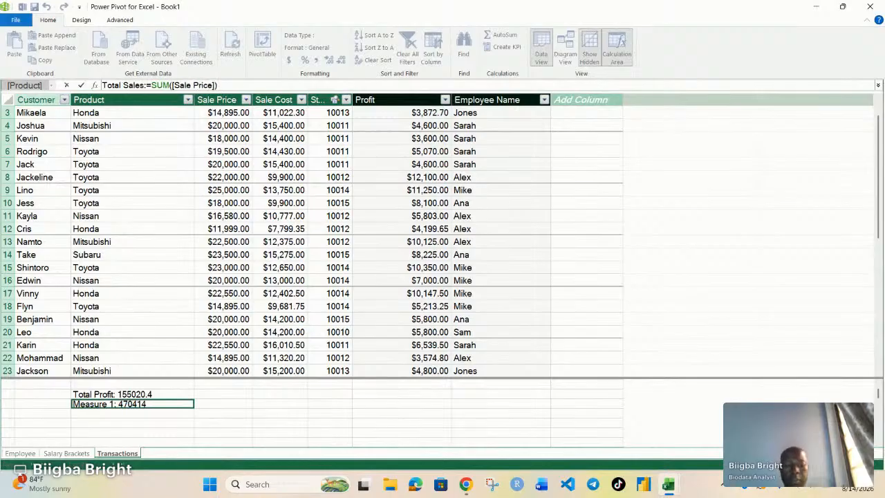
key(Return)
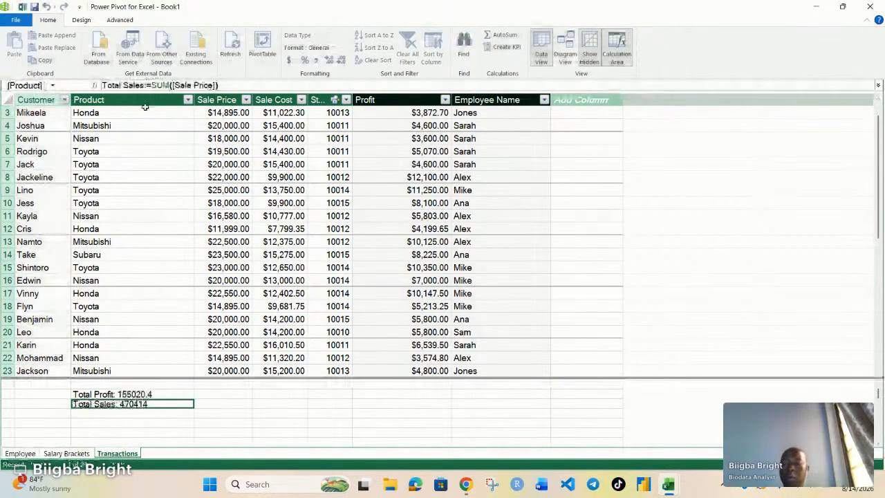
click(119, 413)
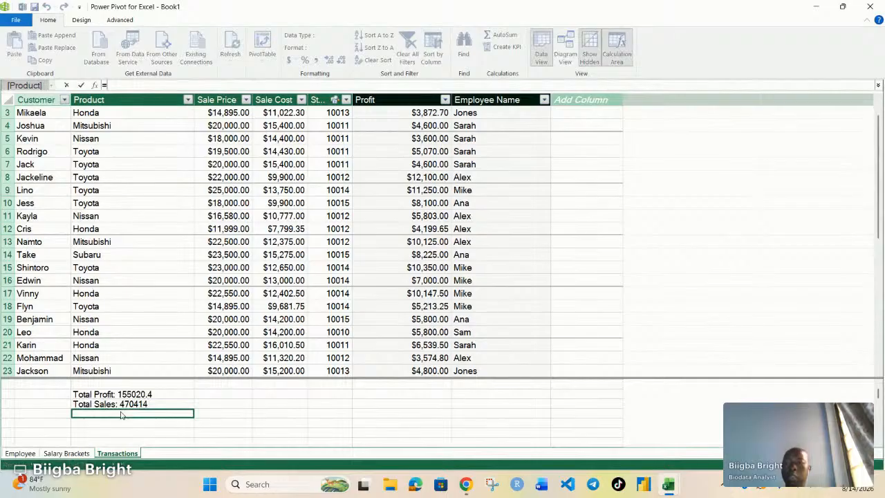
Create a third measure in the next calculation-area cell with the formula =SUM([Sale Cost]).
text(=)
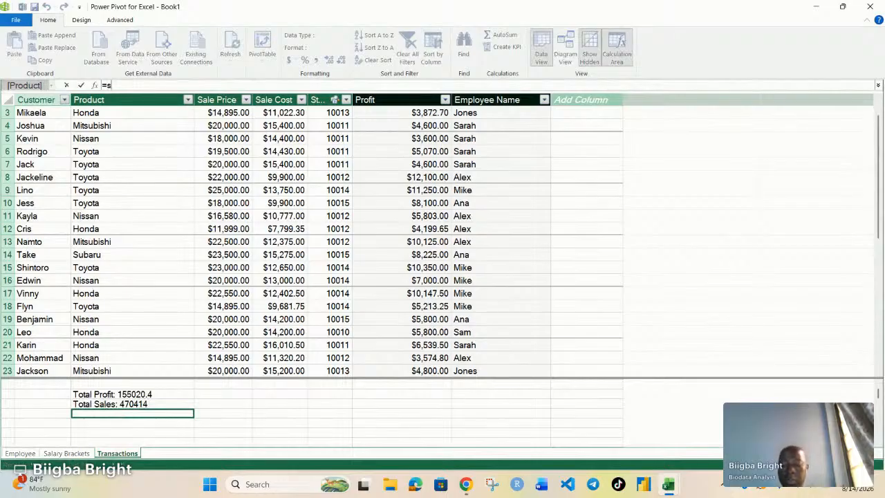
text(s)
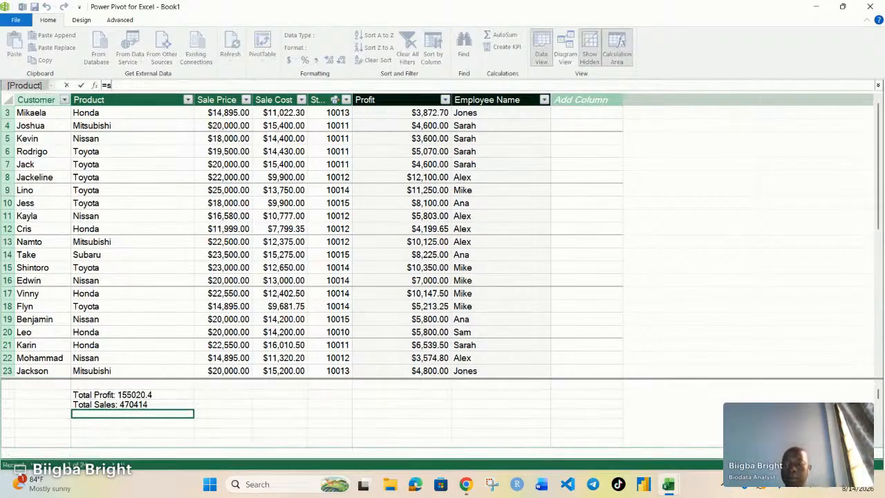
text(UM()
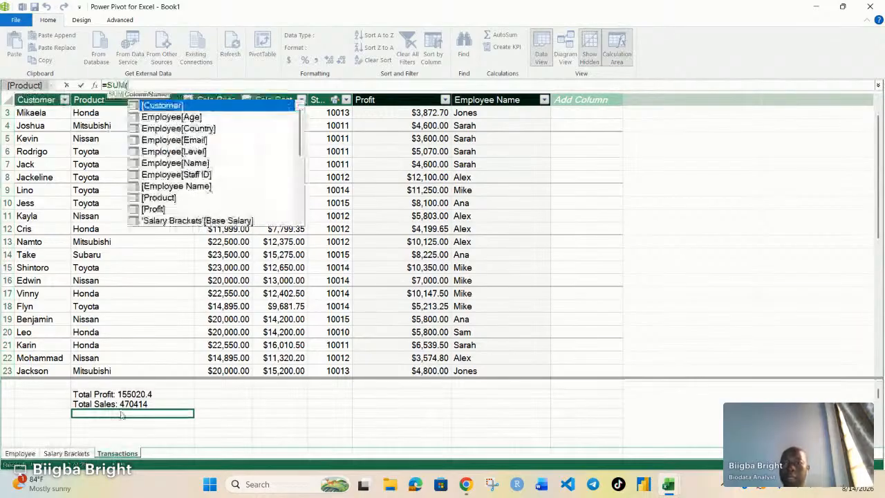
scroll(177, 163, down, 2)
scroll(177, 163, down, 3)
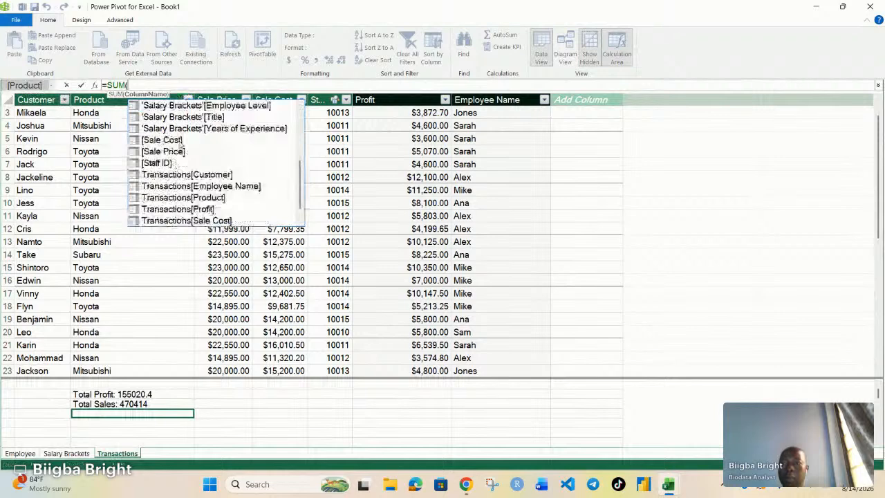
click(153, 139)
double_click(153, 140)
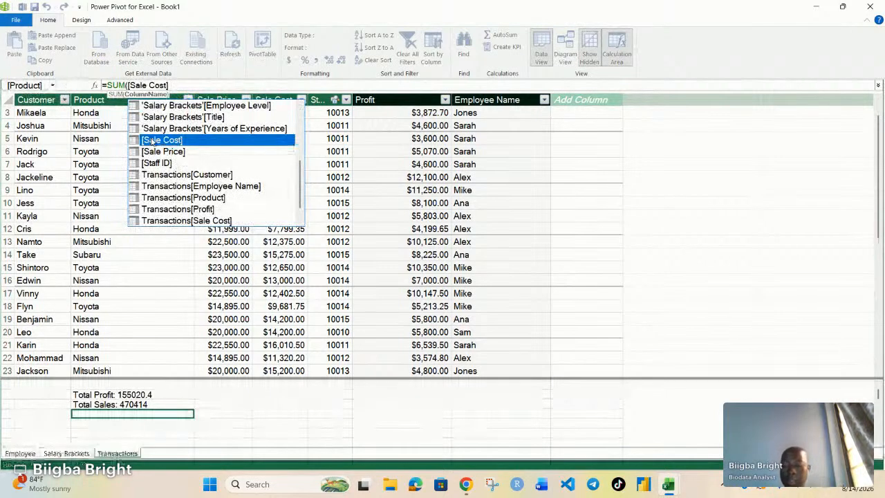
text())
key(Return)
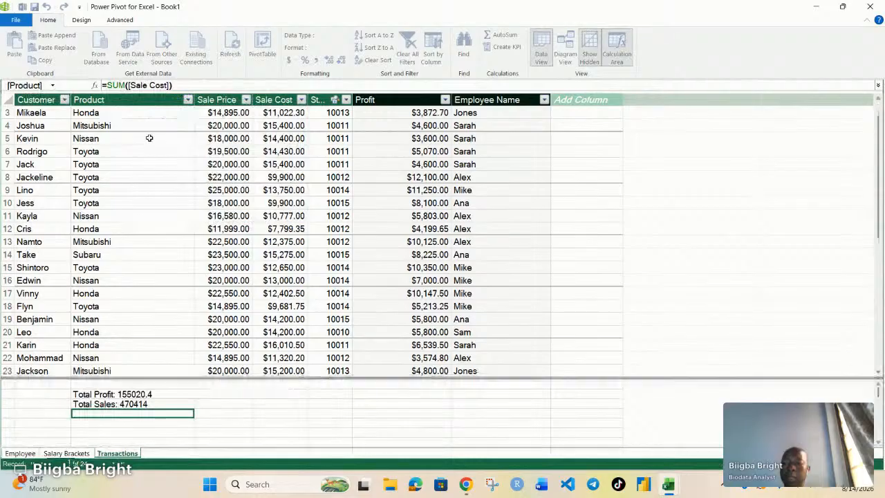
Rename the third measure to Total Cost.
click(138, 85)
key(BackSpace)
key(BackSpace)
key(BackSpace)
key(BackSpace)
key(BackSpace)
key(BackSpace)
key(BackSpace)
key(BackSpace)
key(BackSpace)
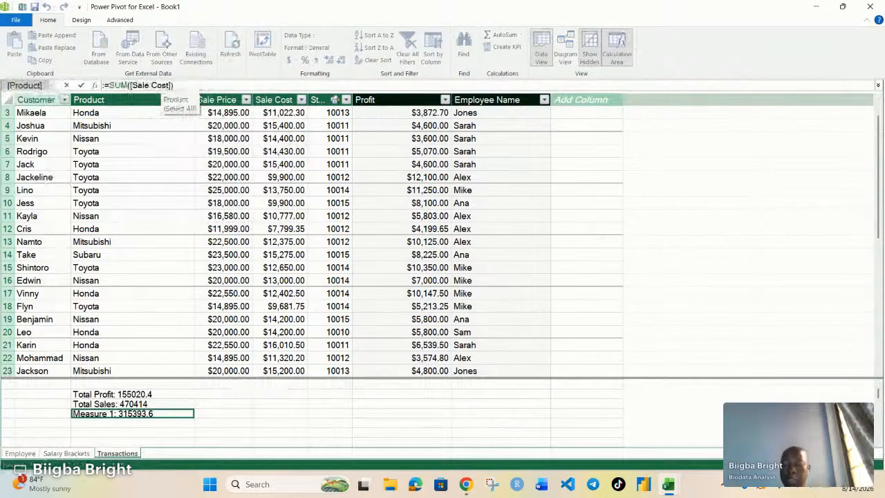
text(Total)
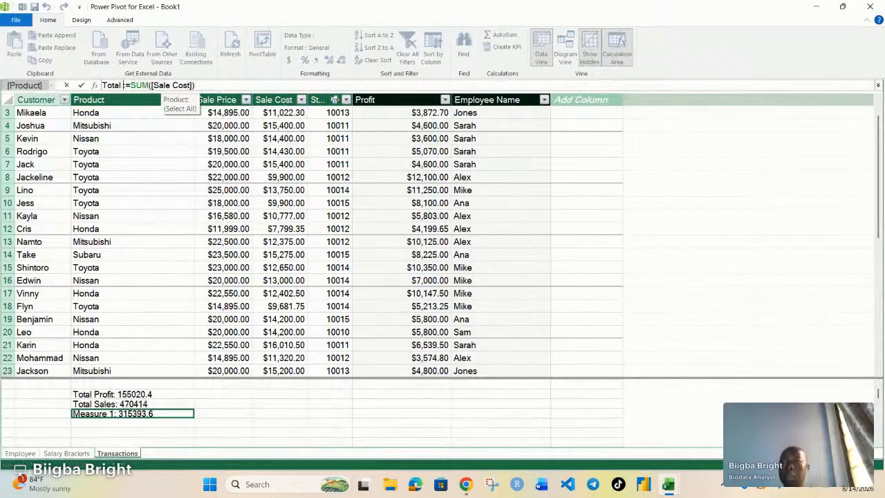
text( Cost:)
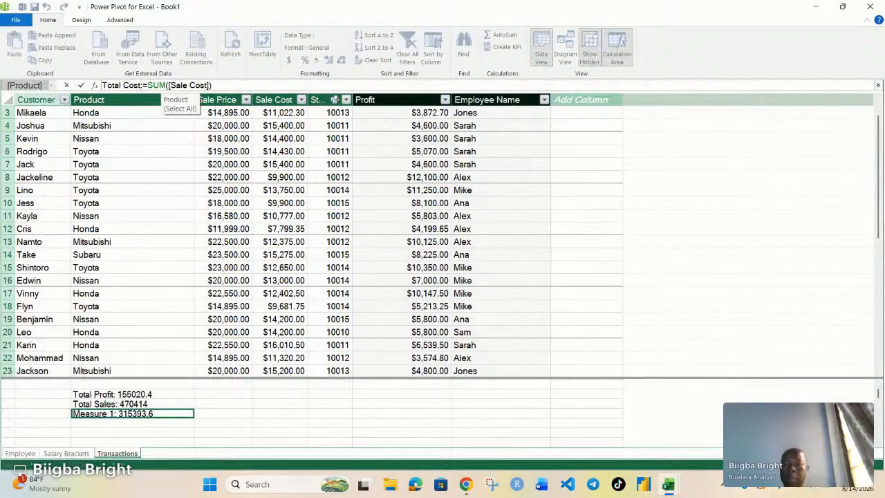
key(Return)
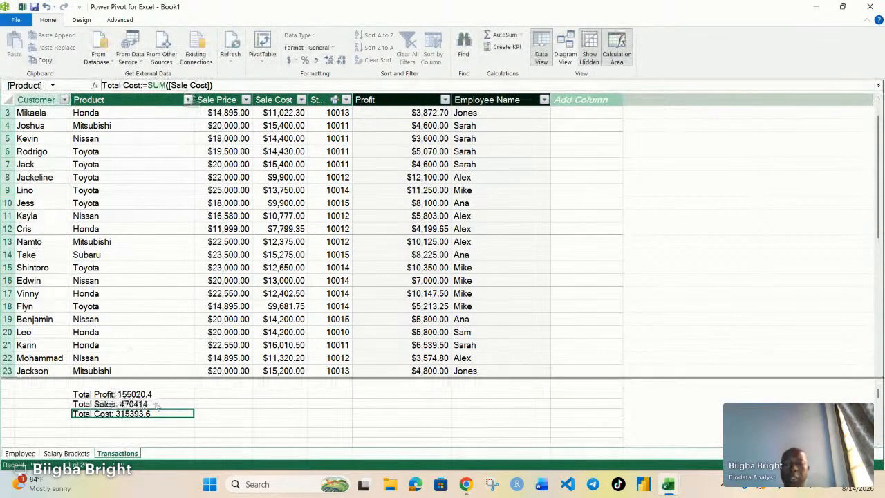
click(223, 415)
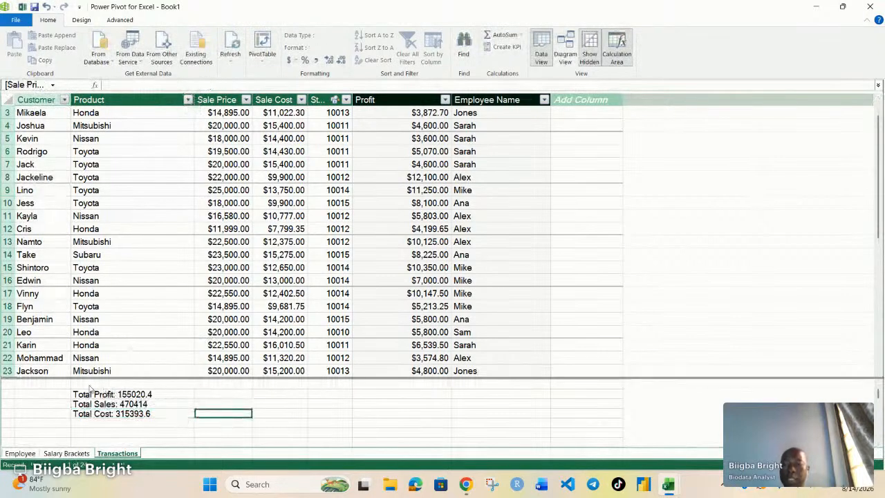
drag(162, 395, 176, 399)
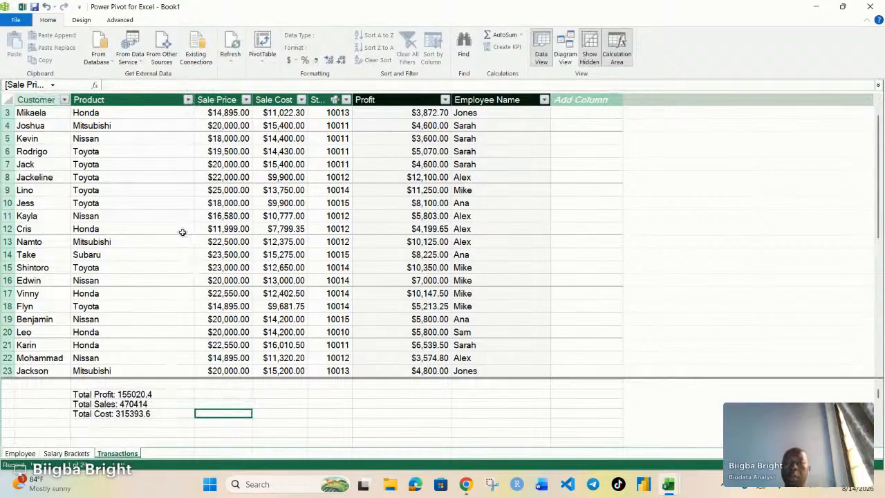
scroll(181, 231, up, 1)
scroll(178, 242, up, 1)
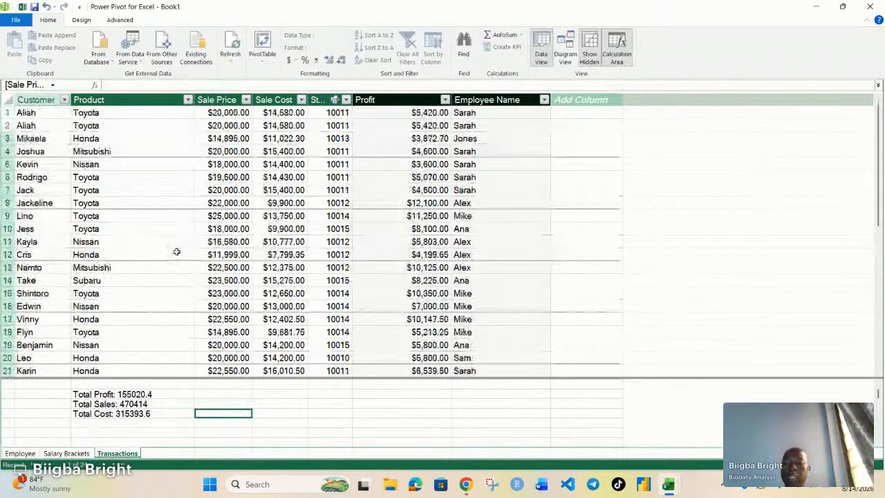
scroll(175, 291, down, 1)
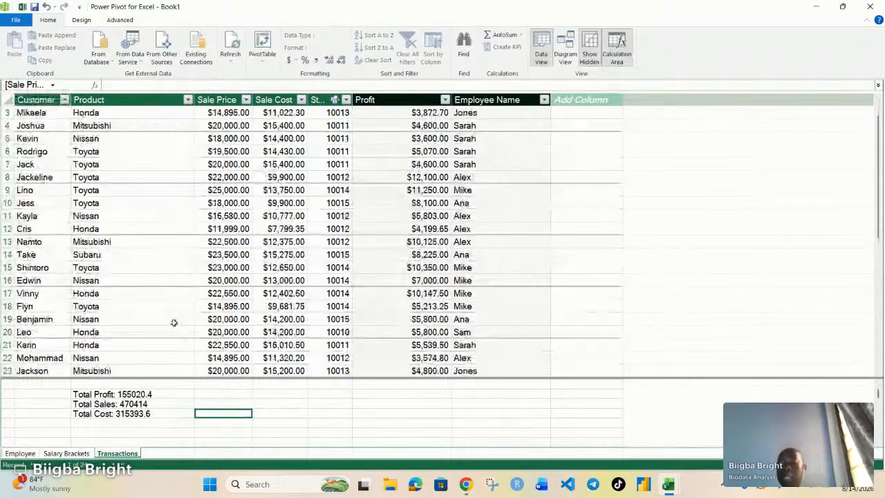
scroll(174, 323, down, 1)
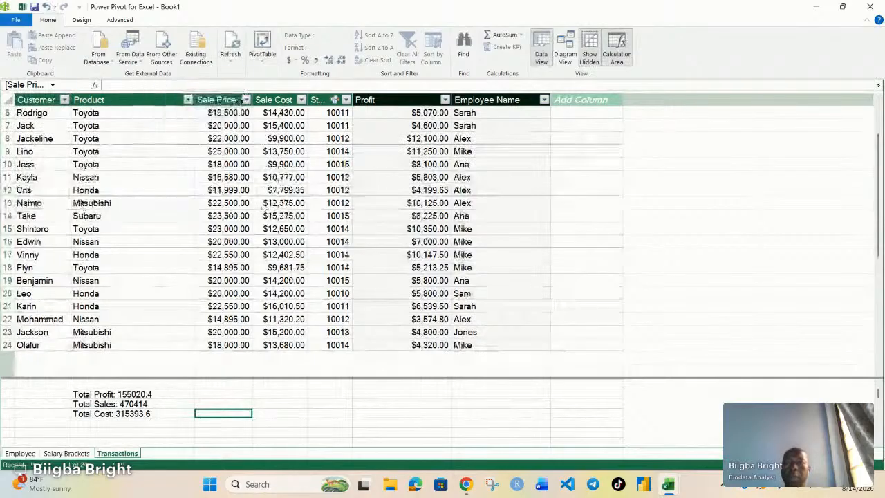
Insert a PivotTable from the data model into the existing worksheet at Sheet1!$A$1.
click(263, 47)
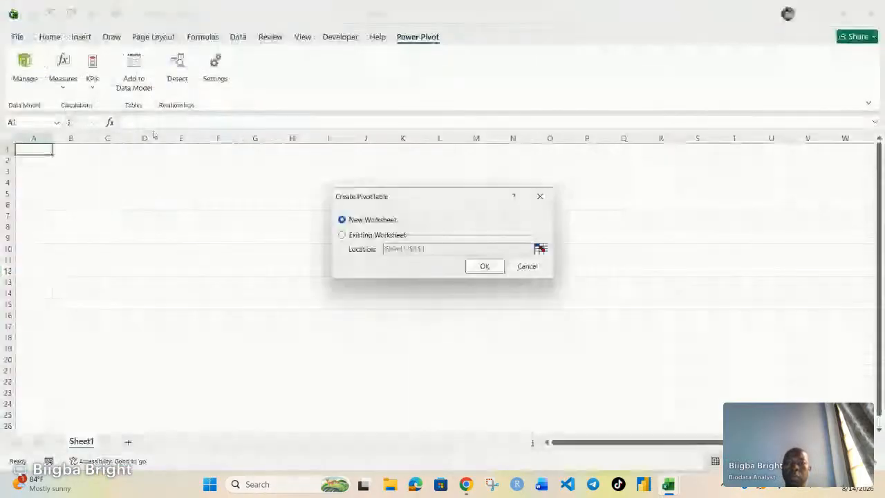
click(342, 236)
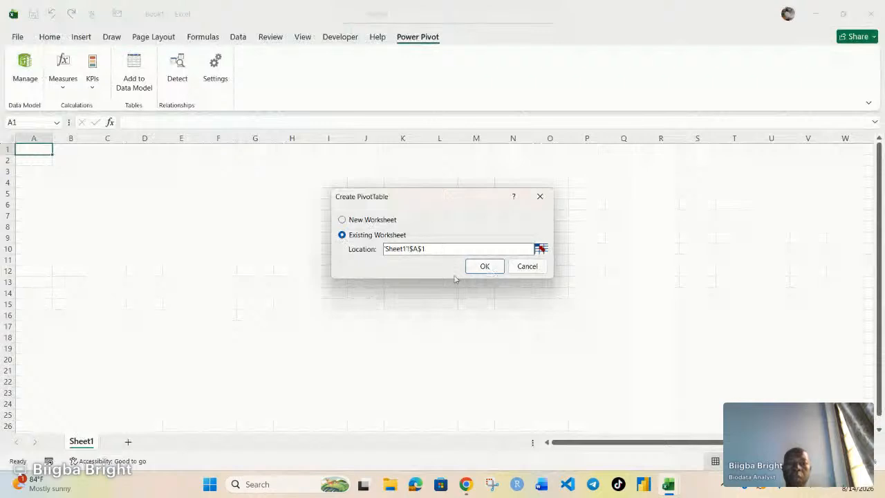
click(485, 267)
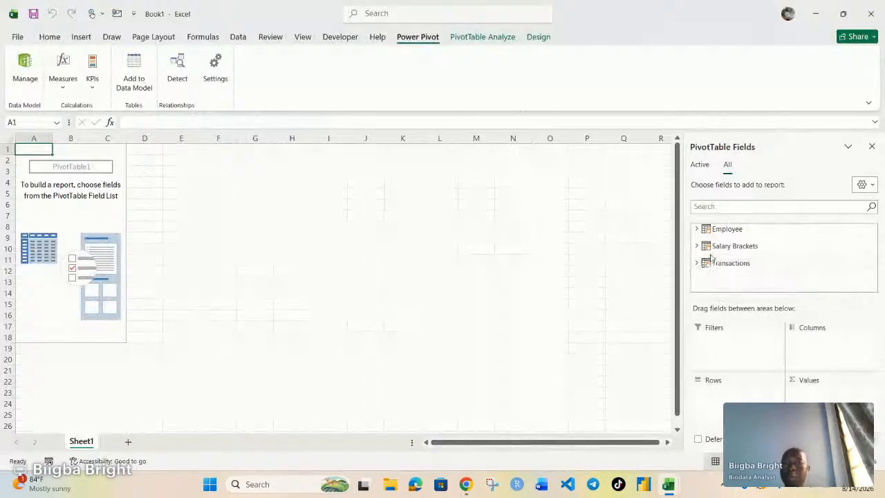
Add the Employee table's Name field to the PivotTable rows.
click(697, 229)
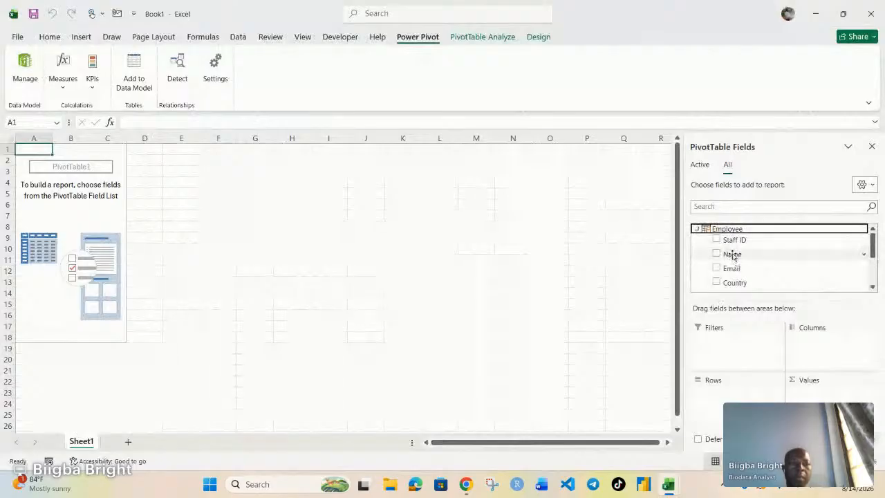
drag(733, 256, 709, 408)
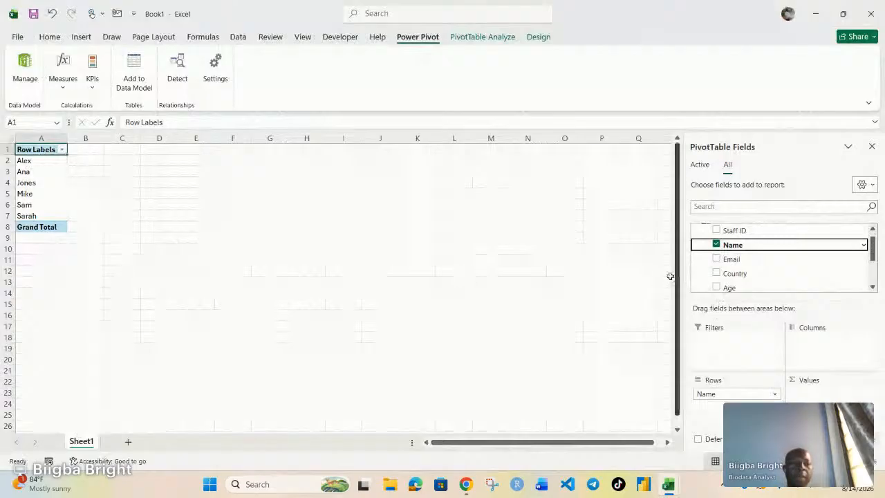
Add the Transactions table's Profit field to the PivotTable values and dismiss the notification.
scroll(777, 275, down, 3)
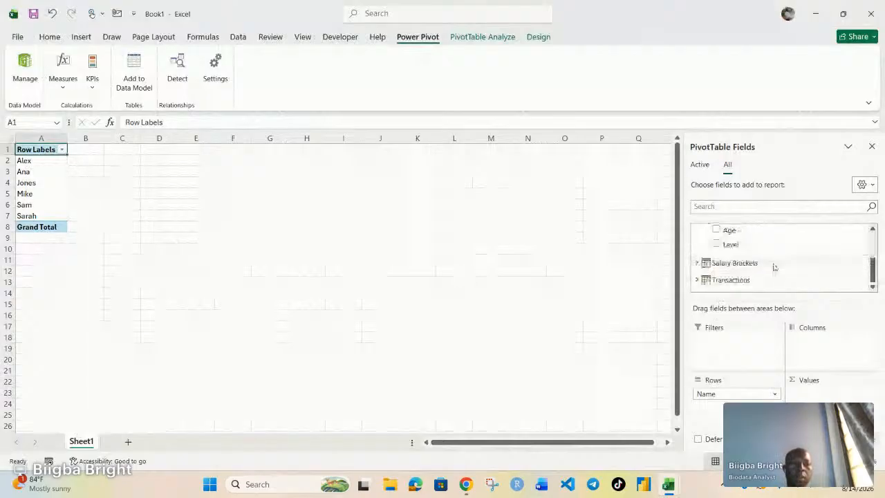
click(697, 279)
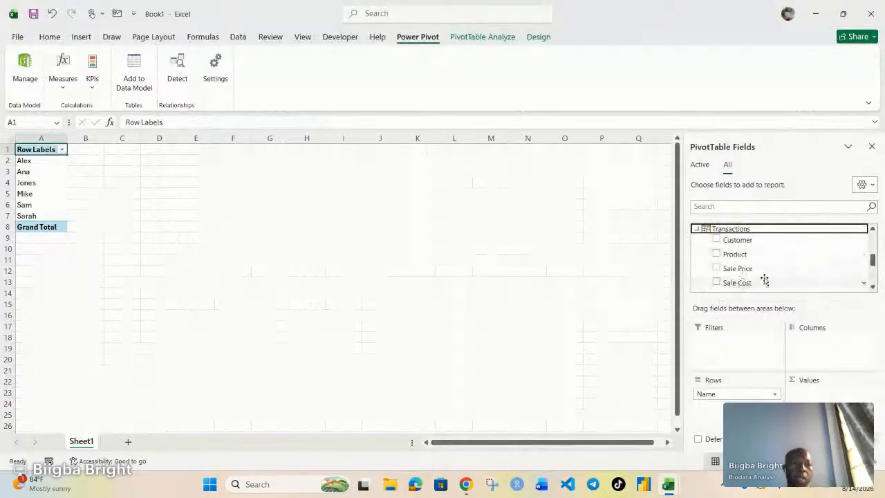
scroll(768, 267, down, 1)
scroll(772, 260, down, 1)
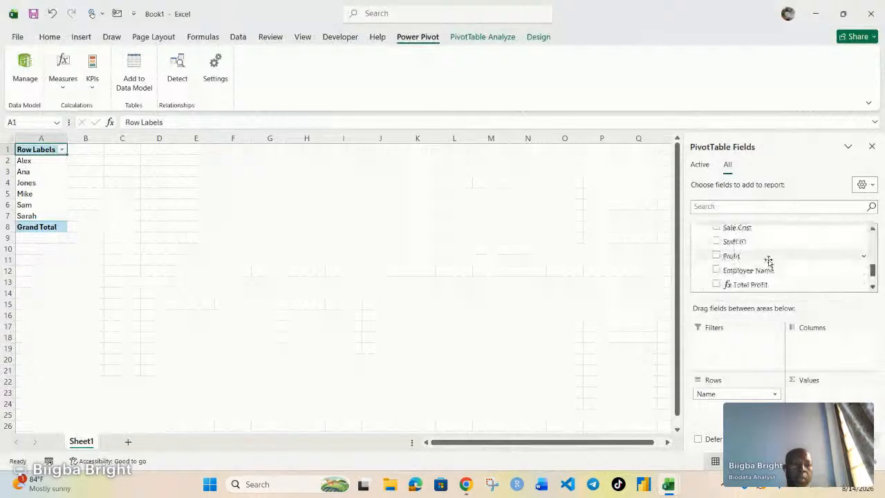
drag(729, 256, 812, 396)
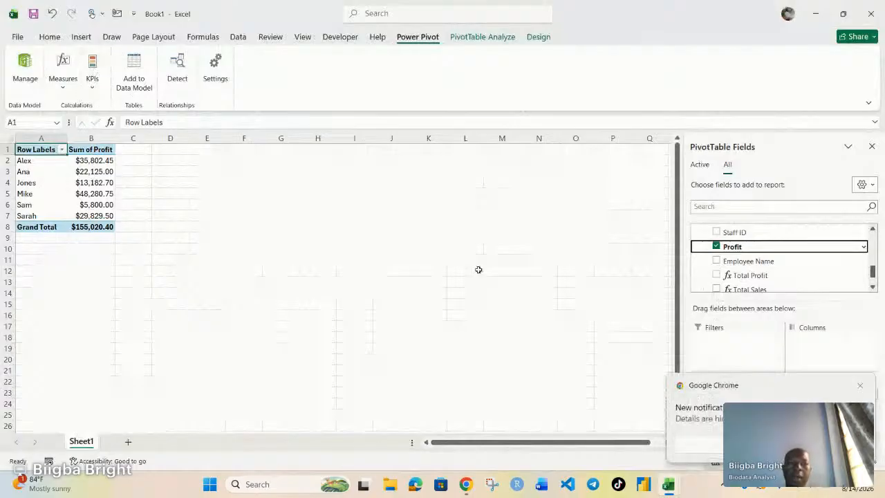
click(861, 385)
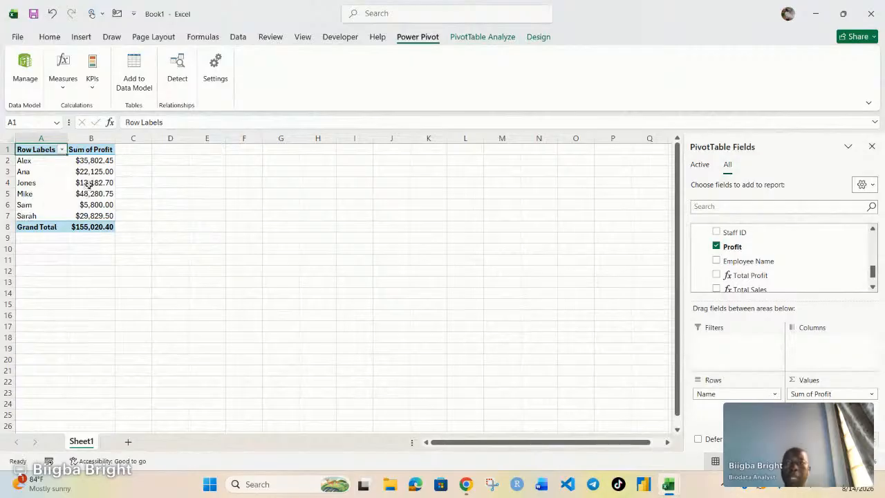
Start a new KPI based on Total Profit with an absolute target value of 25000.
click(92, 67)
click(114, 112)
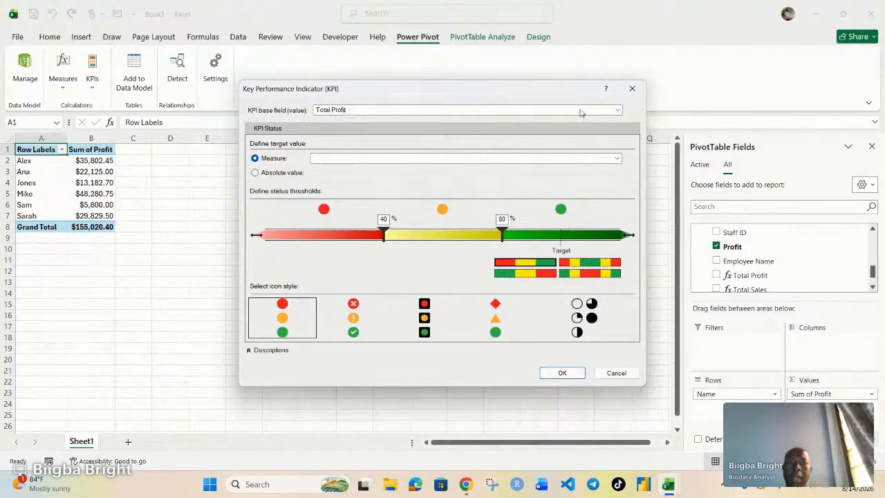
click(618, 110)
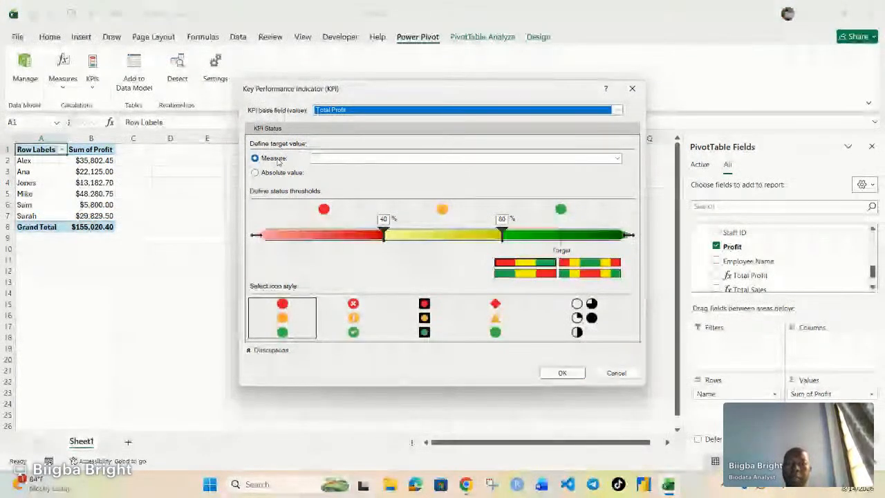
click(618, 159)
click(617, 159)
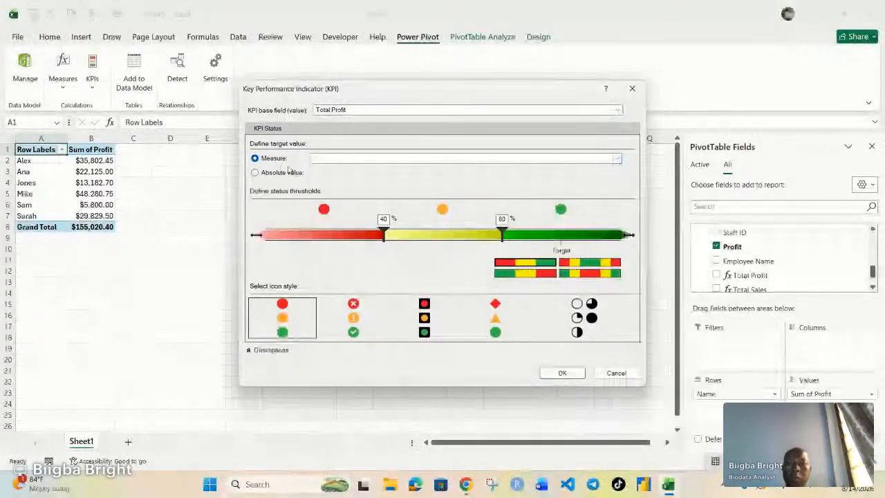
click(254, 172)
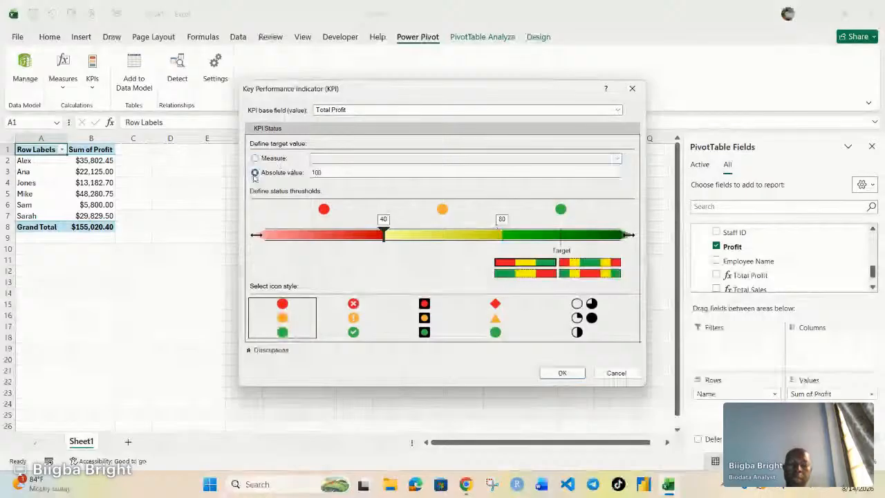
click(366, 171)
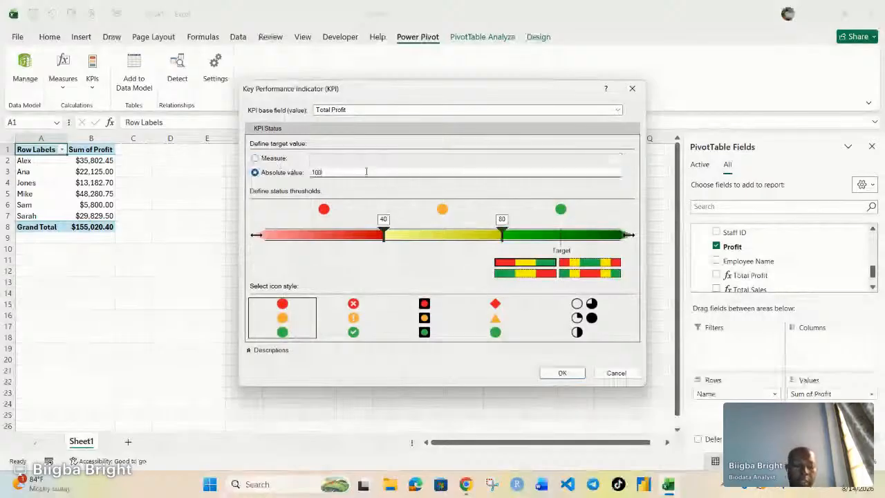
key(BackSpace)
key(BackSpace)
key(BackSpace)
text(25000)
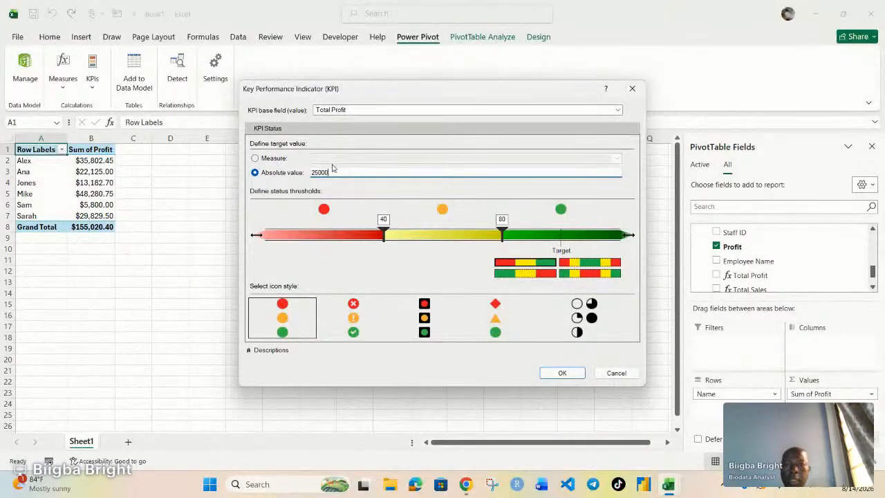
Set the KPI status thresholds to 13000 and 25000 and choose the cross, exclamation and check icon style.
click(384, 235)
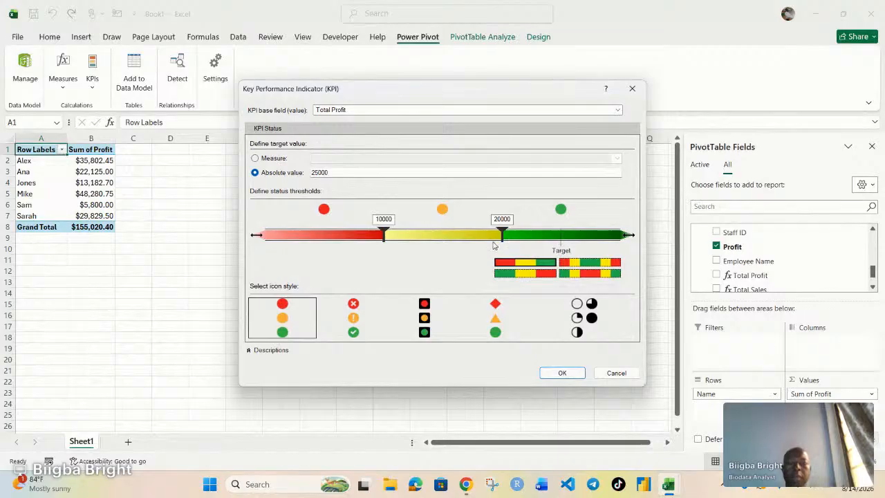
drag(503, 233, 563, 233)
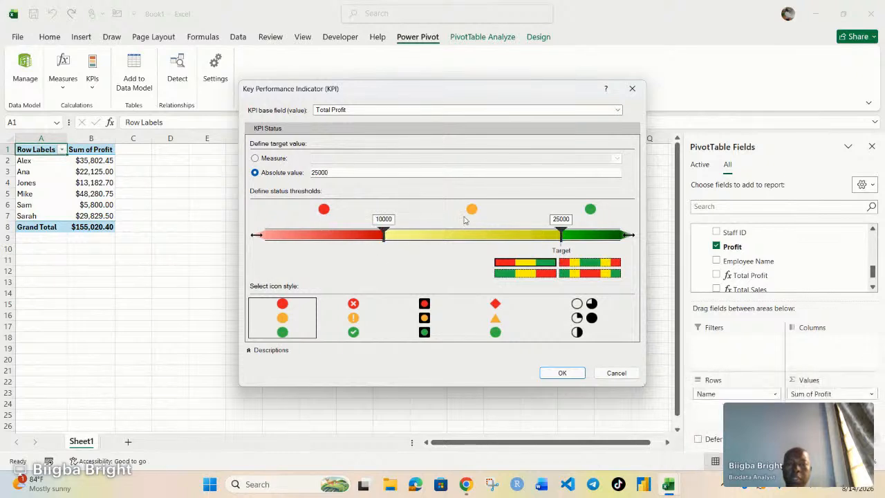
drag(384, 234, 420, 232)
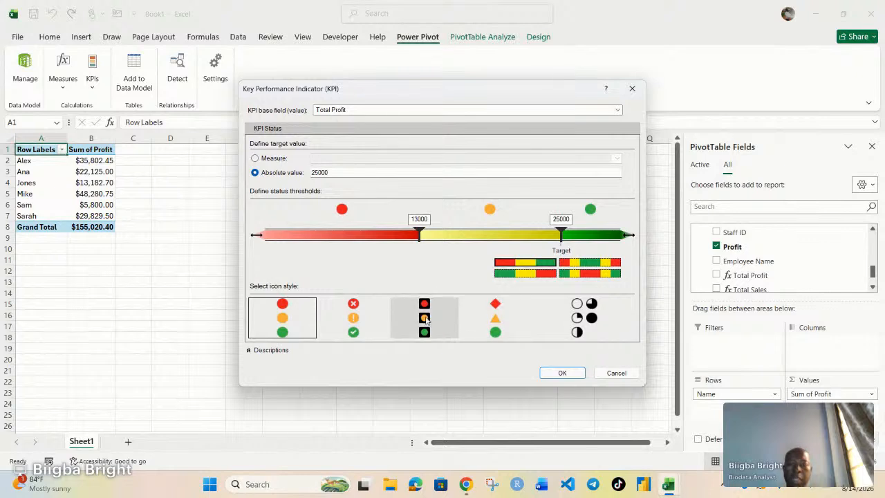
click(358, 316)
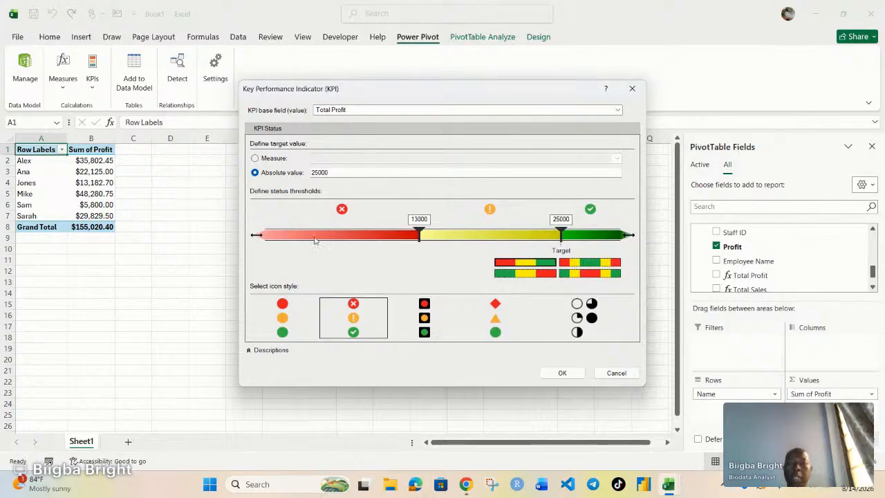
Confirm the Total Profit KPI and expand it in the PivotTable field list.
click(563, 373)
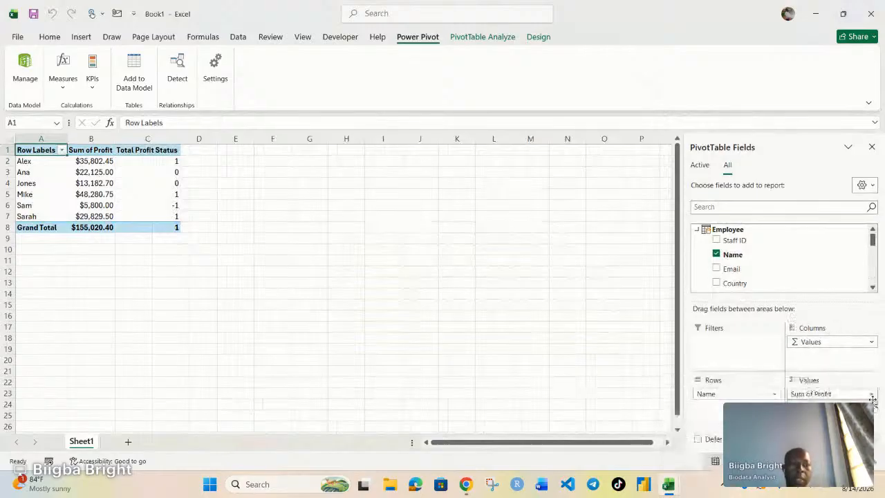
scroll(754, 270, down, 1)
scroll(753, 269, down, 3)
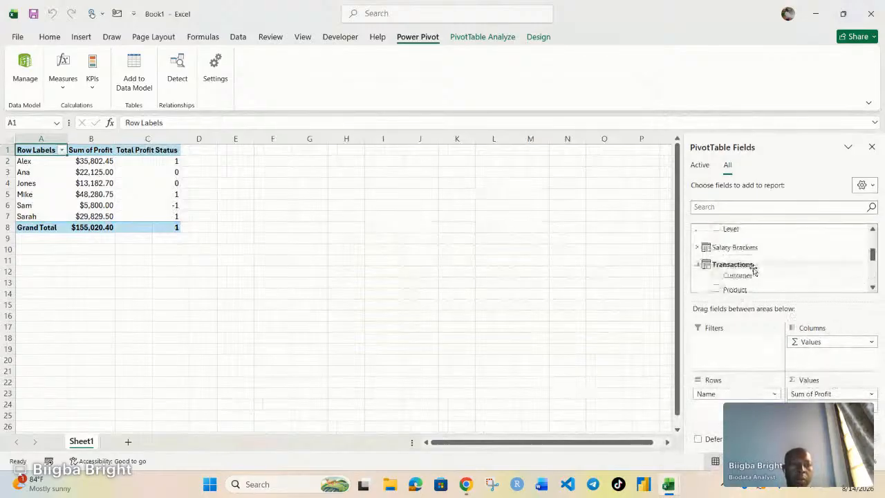
scroll(754, 269, down, 2)
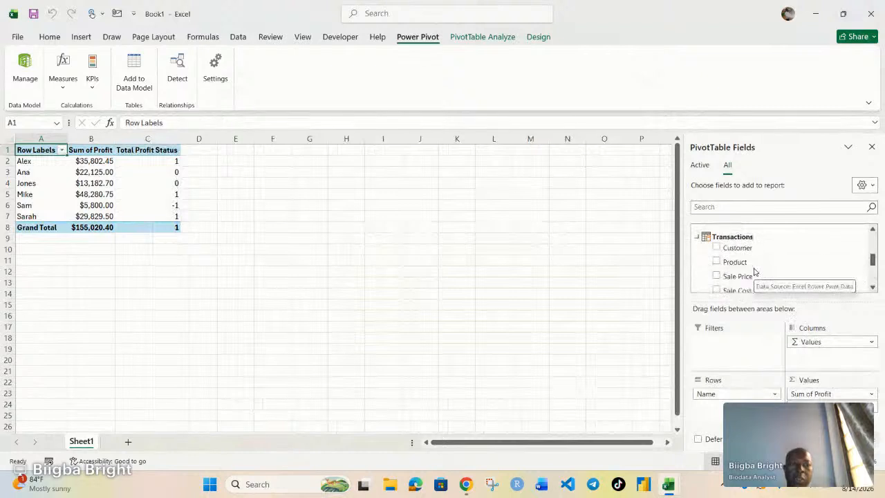
scroll(753, 270, down, 2)
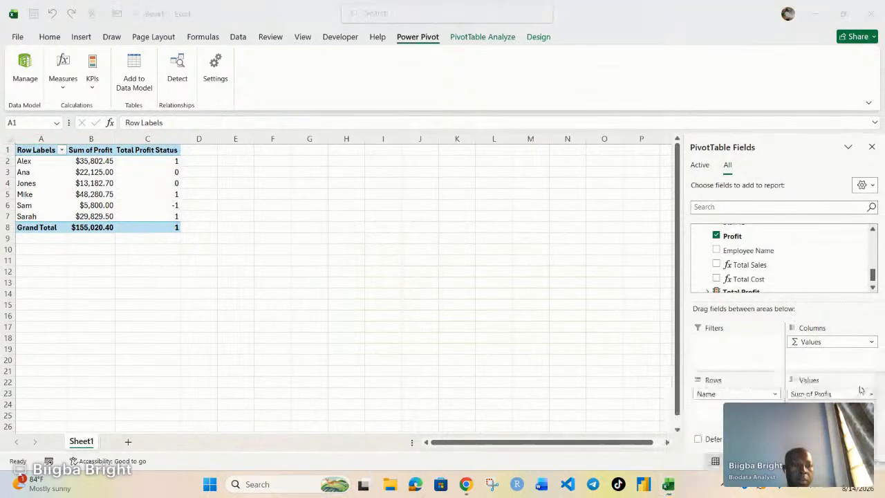
scroll(765, 269, down, 1)
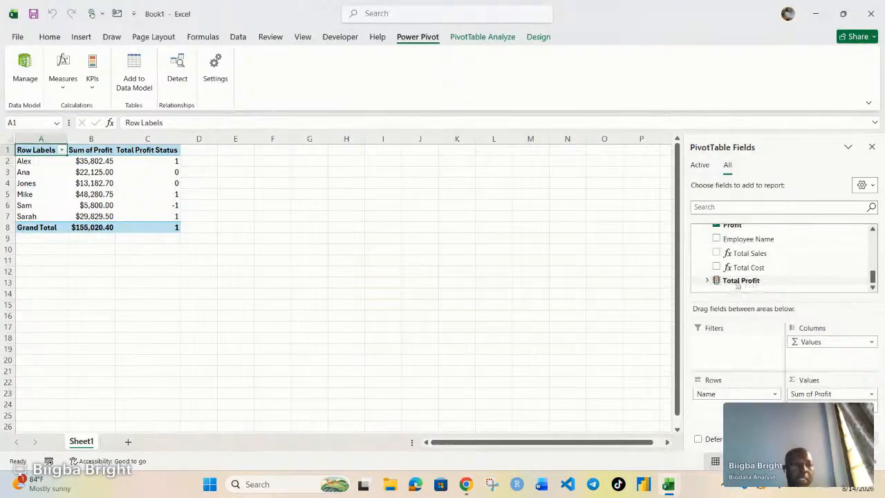
click(709, 281)
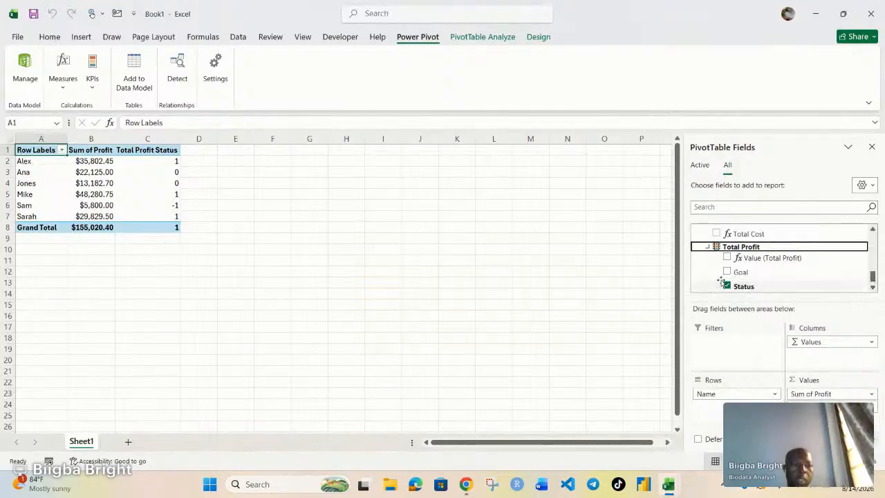
Toggle the Total Profit KPI's Status, Value and Goal fields on and off in the PivotTable.
click(728, 286)
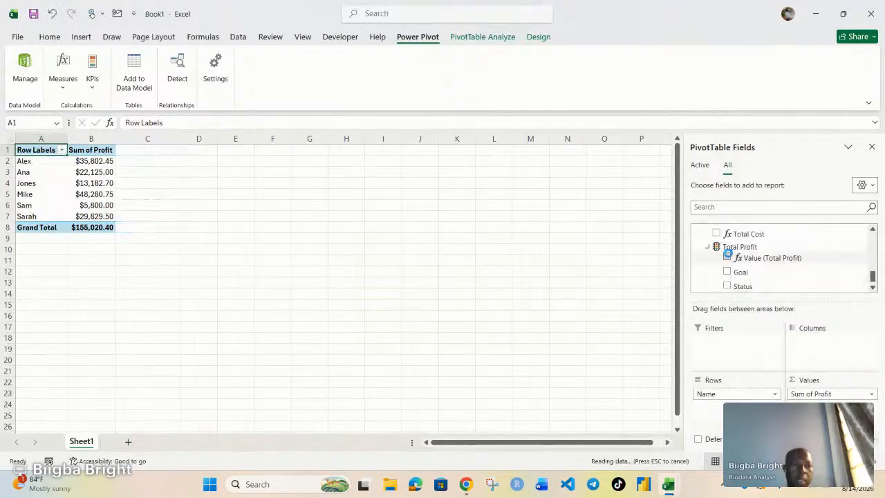
click(728, 258)
click(727, 272)
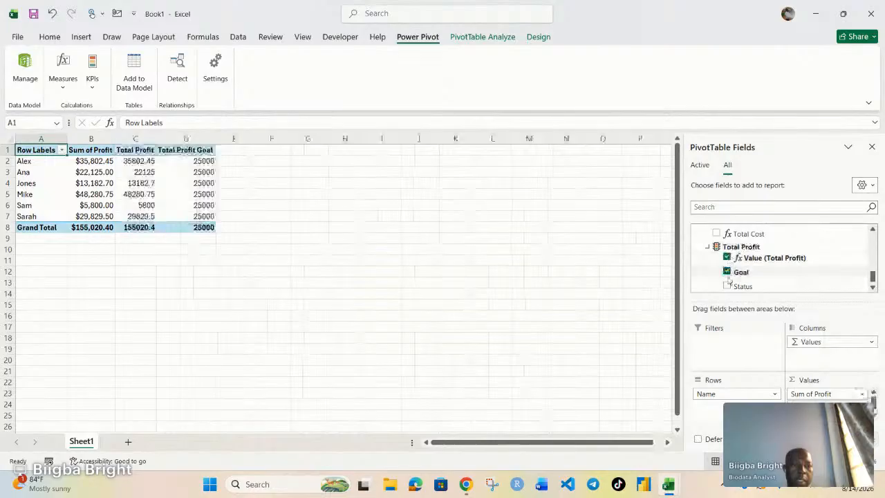
click(727, 287)
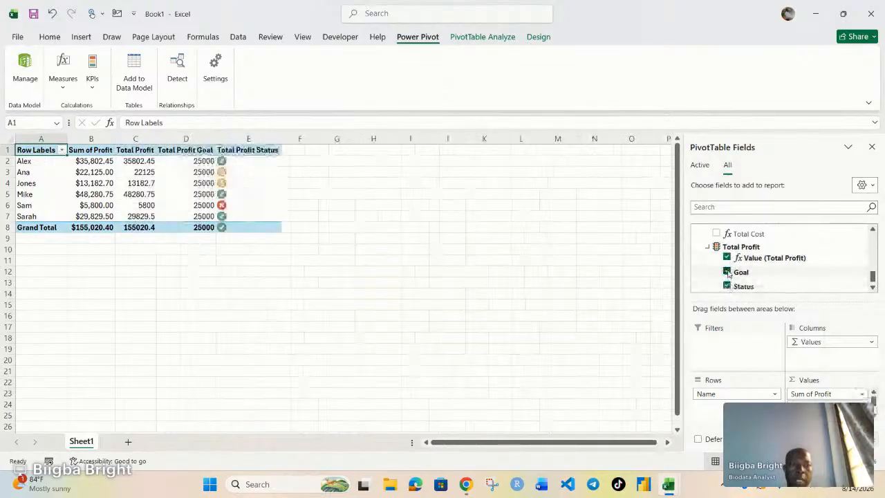
click(727, 272)
click(727, 258)
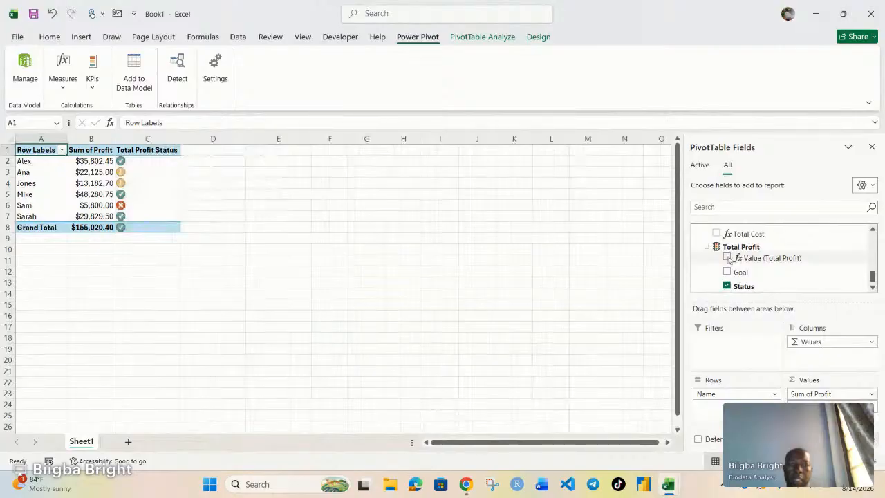
Show the Total Profit KPI's Goal and Status fields beside Sum of Profit in the PivotTable.
click(728, 272)
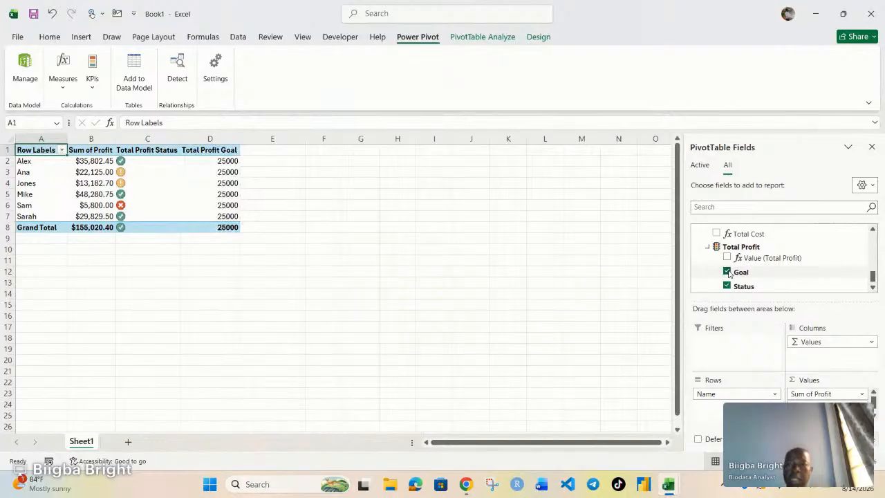
click(727, 285)
click(727, 272)
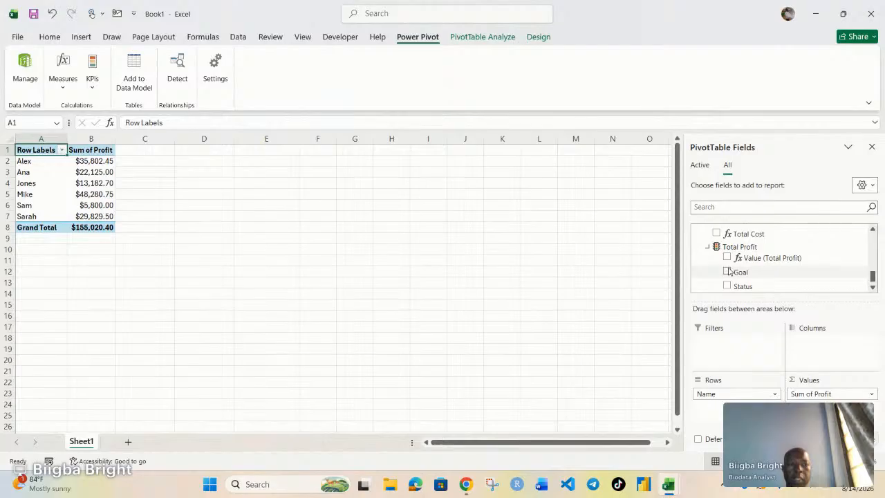
click(727, 272)
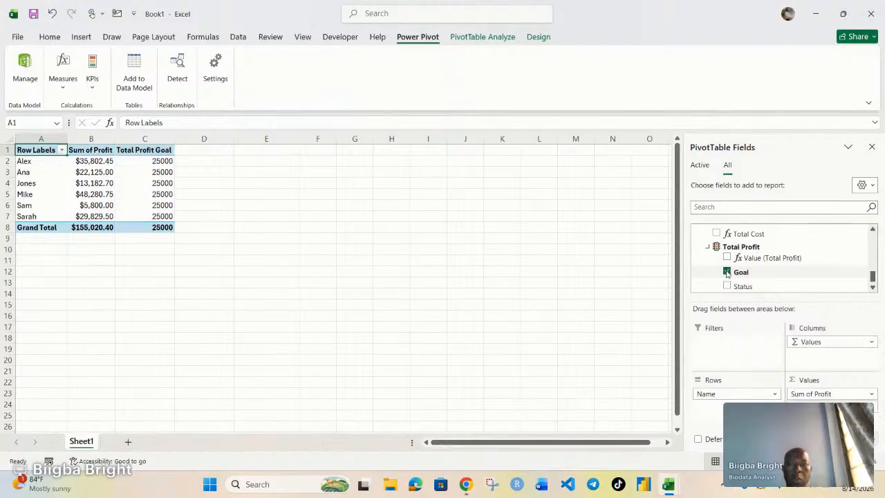
click(727, 285)
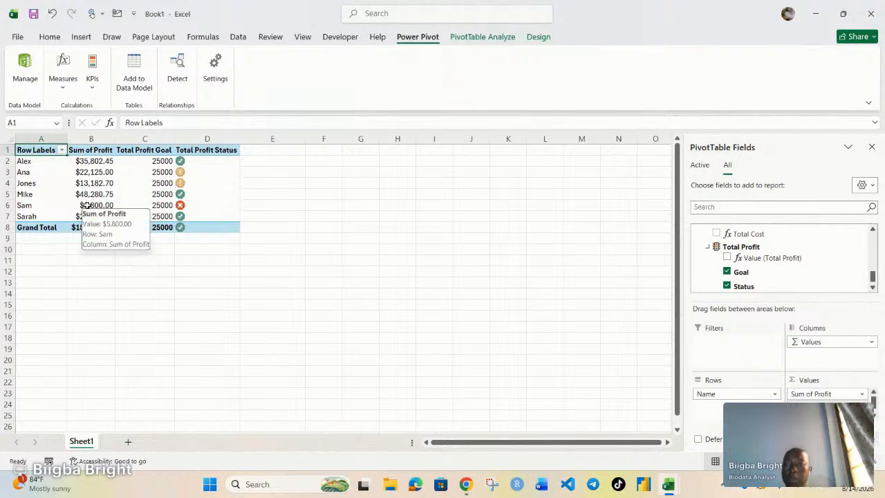
Copy the PivotTable in A1:D8 and paste it starting at cell F1.
mouse_move(160, 207)
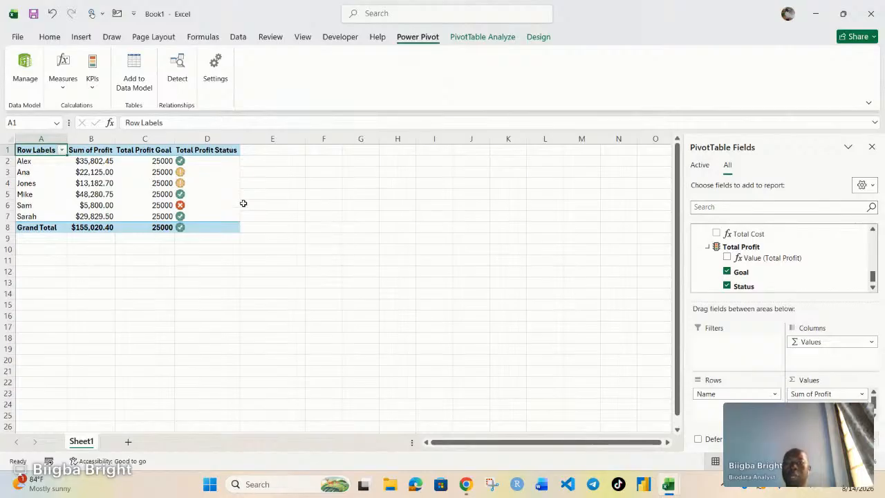
drag(40, 151, 221, 226)
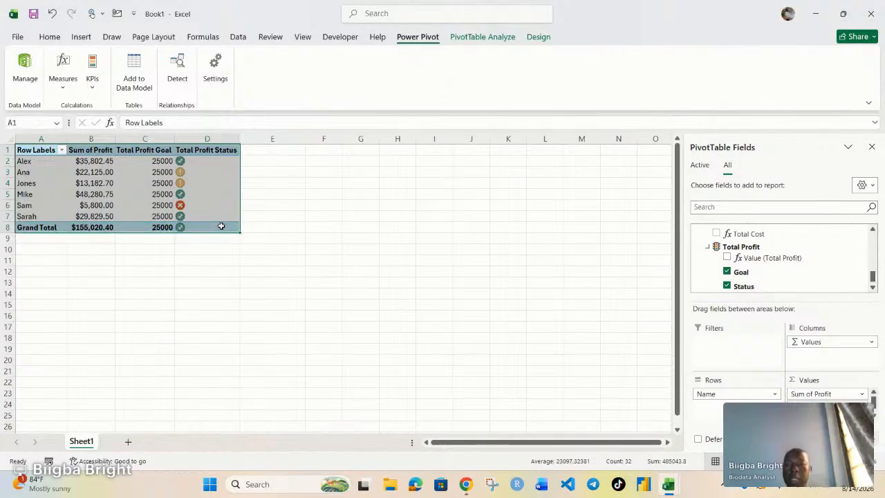
key(ctrl+c)
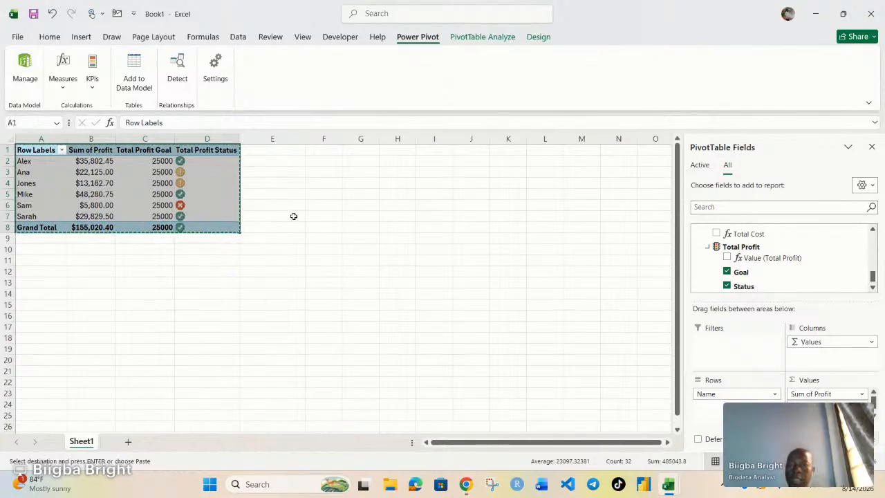
click(321, 150)
right_click(320, 151)
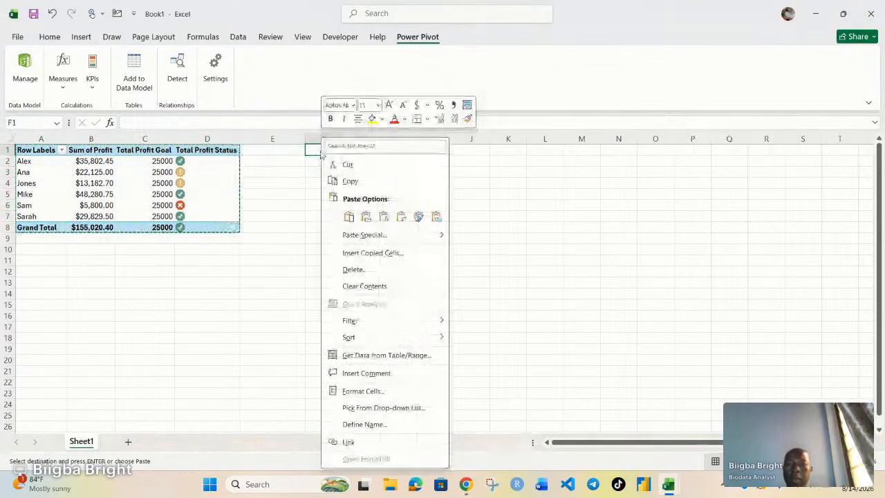
click(342, 216)
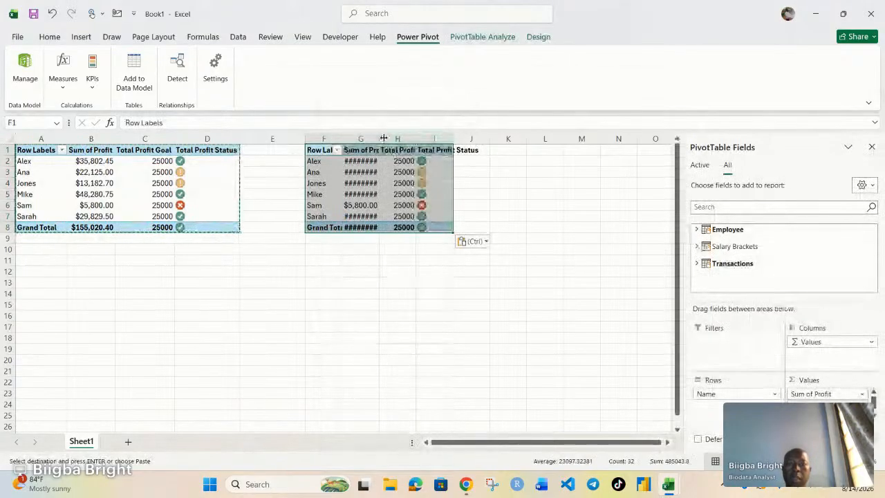
Widen column G and remove all three value fields from the copied PivotTable.
drag(379, 138, 391, 139)
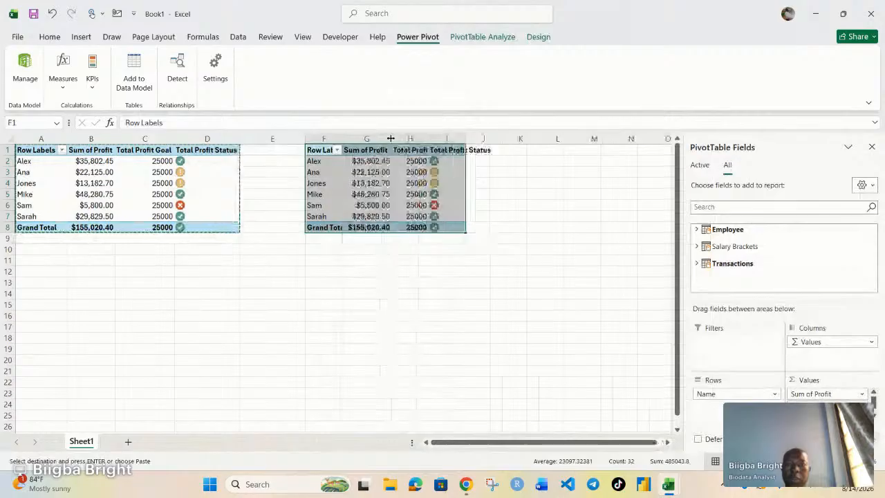
click(448, 205)
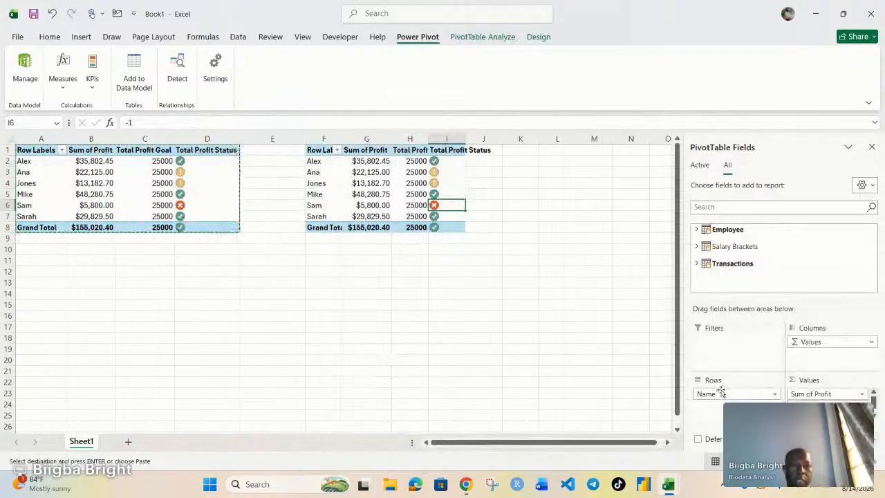
scroll(812, 391, down, 1)
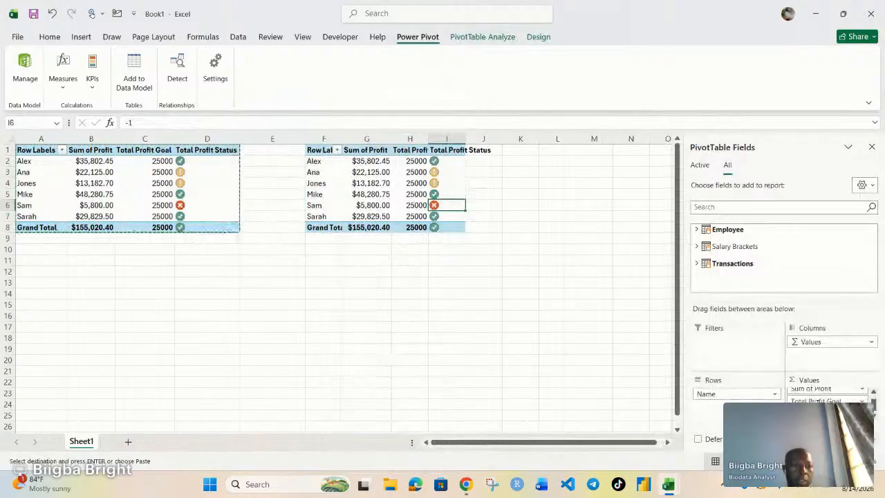
drag(817, 414, 546, 419)
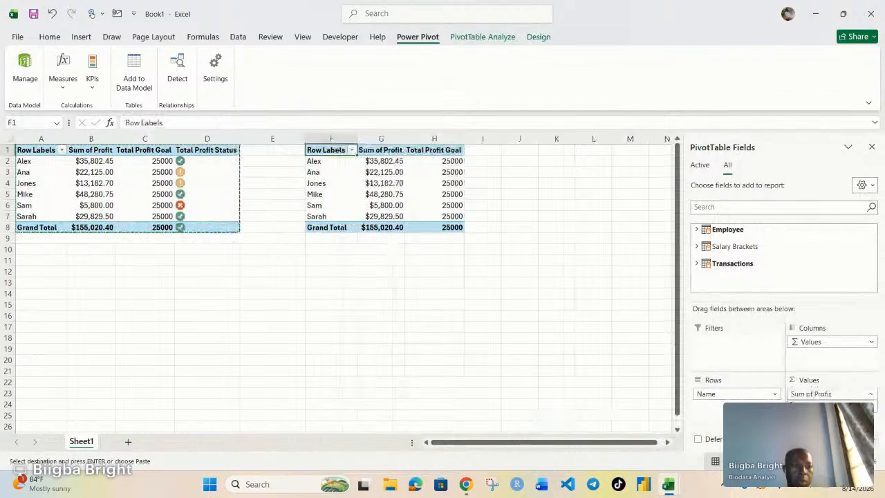
drag(816, 406, 486, 408)
drag(810, 394, 625, 418)
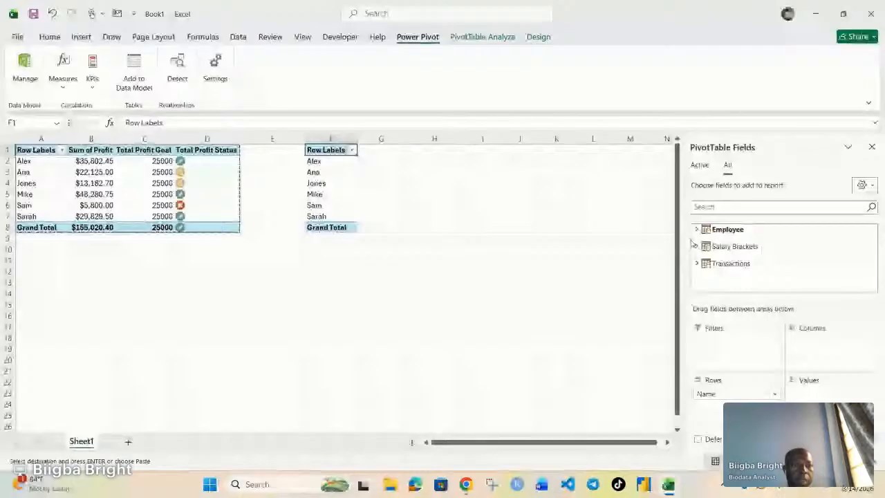
Add the Transactions table's Total Sales measure to the copied PivotTable's values.
click(697, 265)
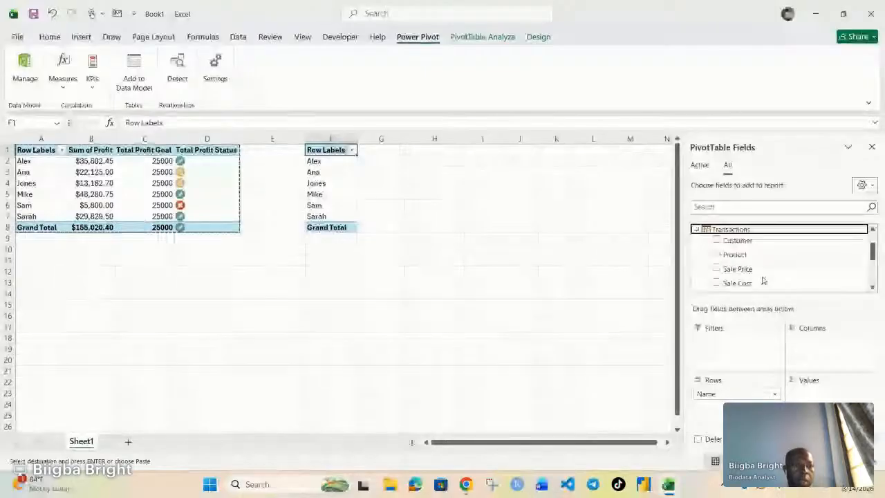
scroll(763, 280, down, 2)
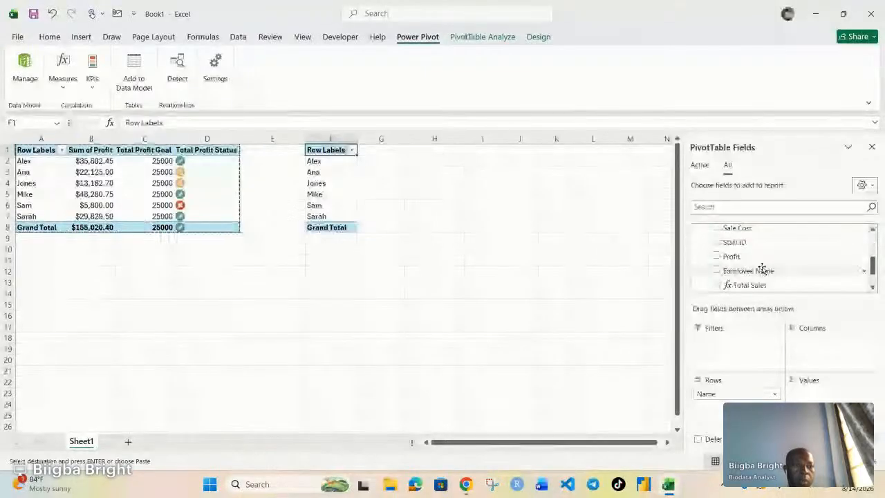
scroll(762, 269, down, 1)
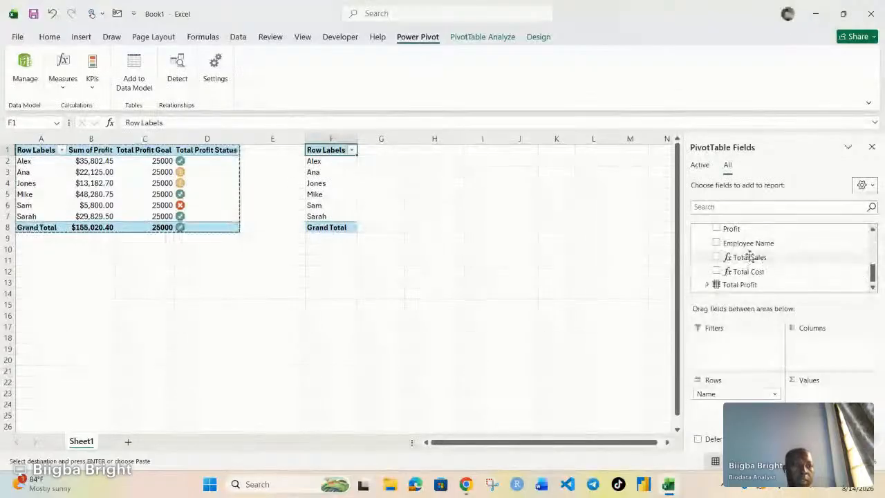
click(751, 258)
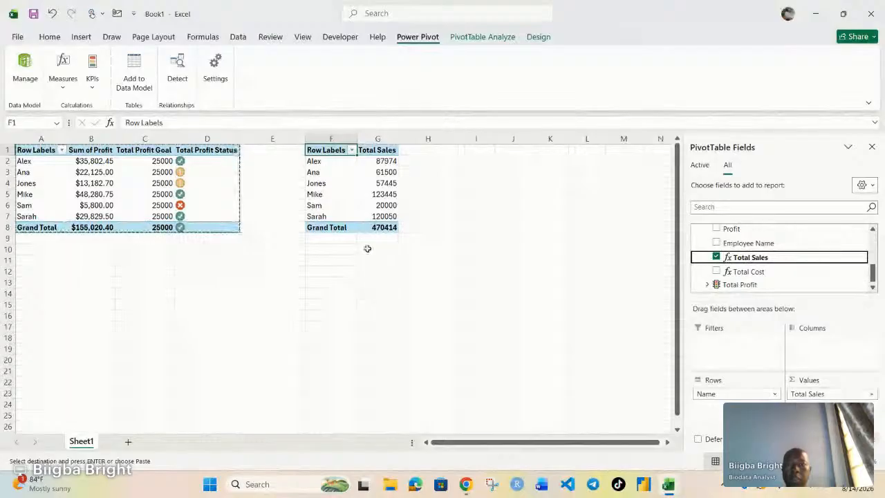
Start a new KPI based on Total Sales with an absolute target value of 50000.
click(377, 194)
click(92, 73)
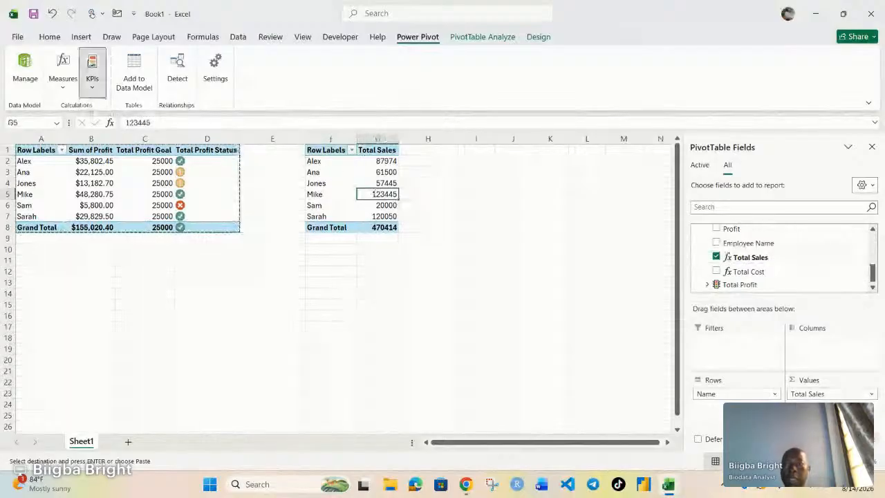
click(115, 110)
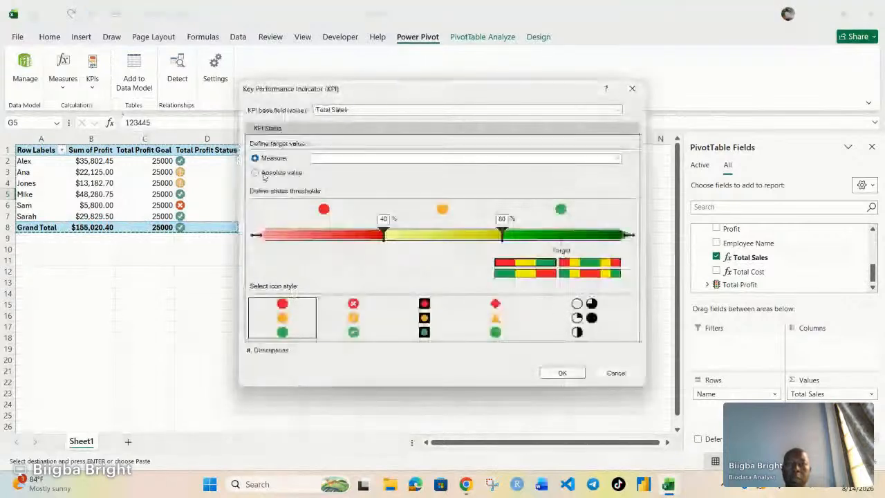
click(256, 172)
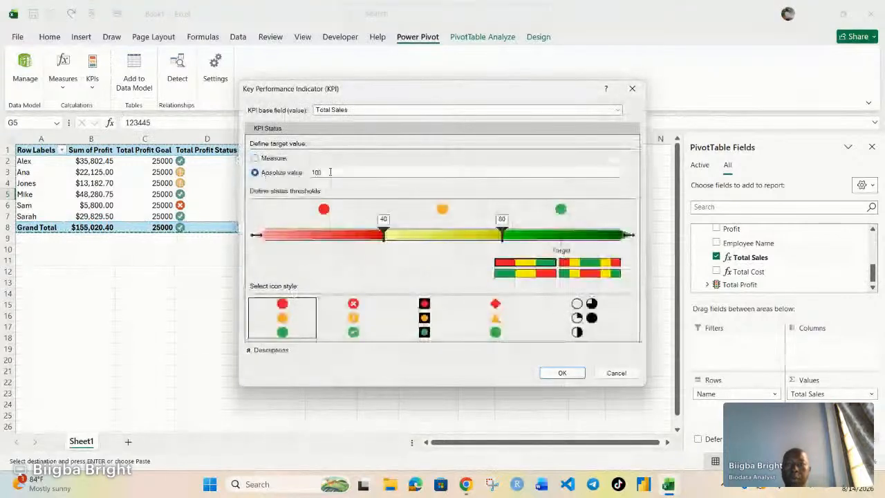
double_click(331, 172)
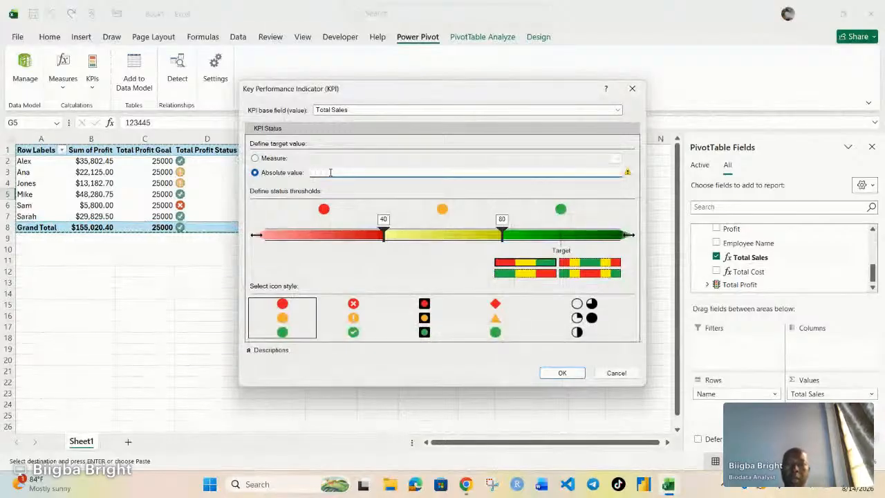
text(50000)
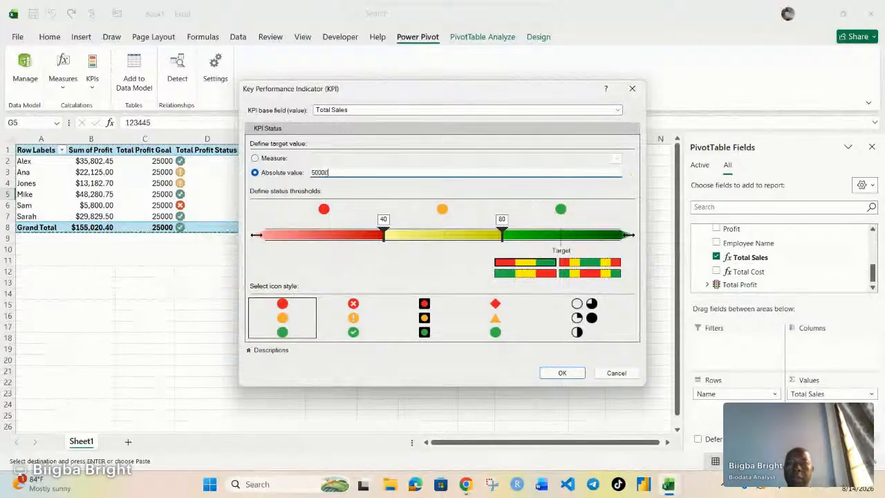
Set the Total Sales KPI thresholds to about 23200 and 50000, choose the traffic-light icon style, and confirm the KPI.
click(419, 240)
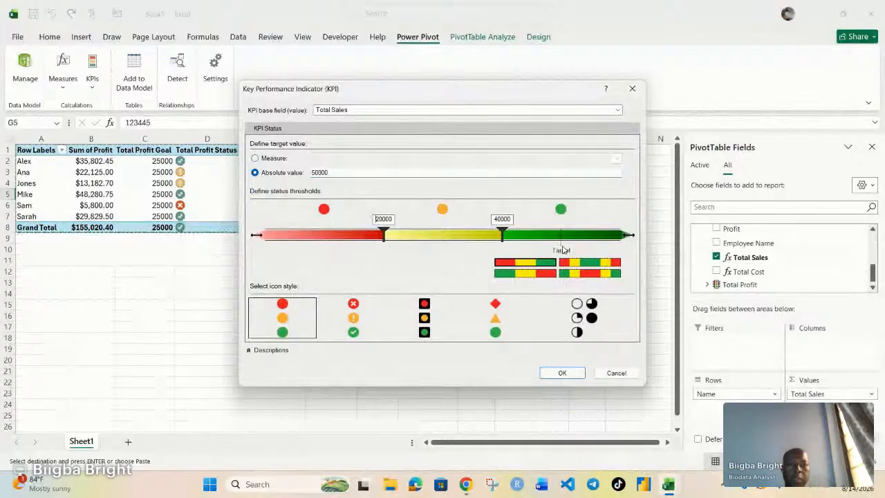
drag(503, 233, 560, 235)
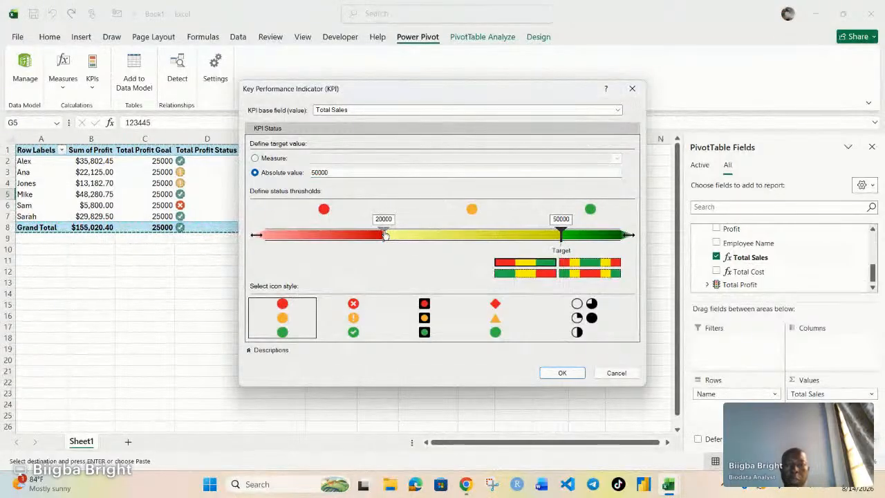
drag(385, 236, 404, 235)
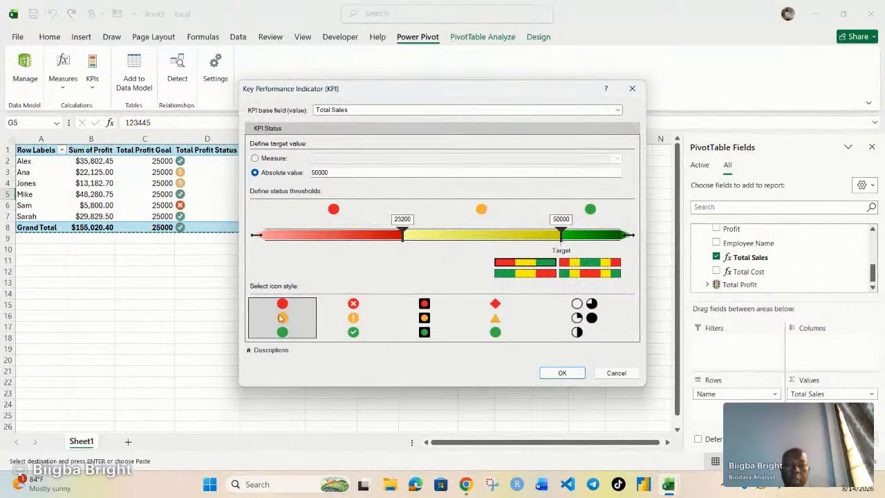
click(424, 324)
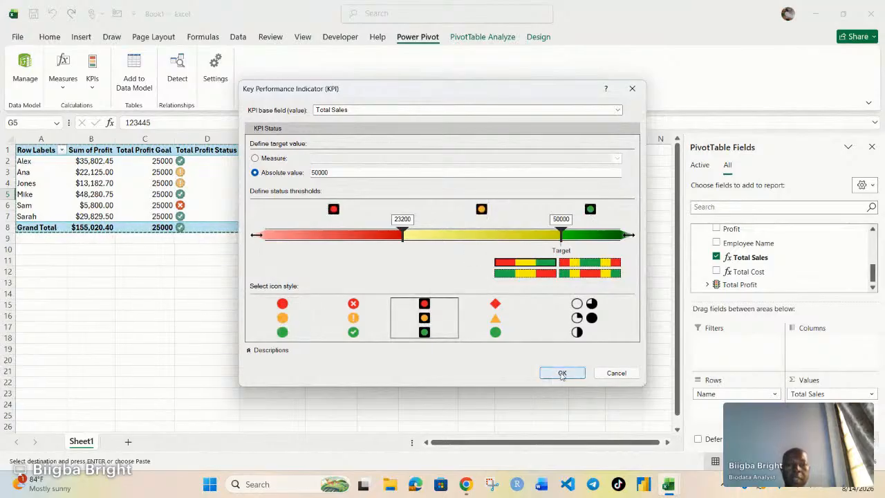
click(562, 373)
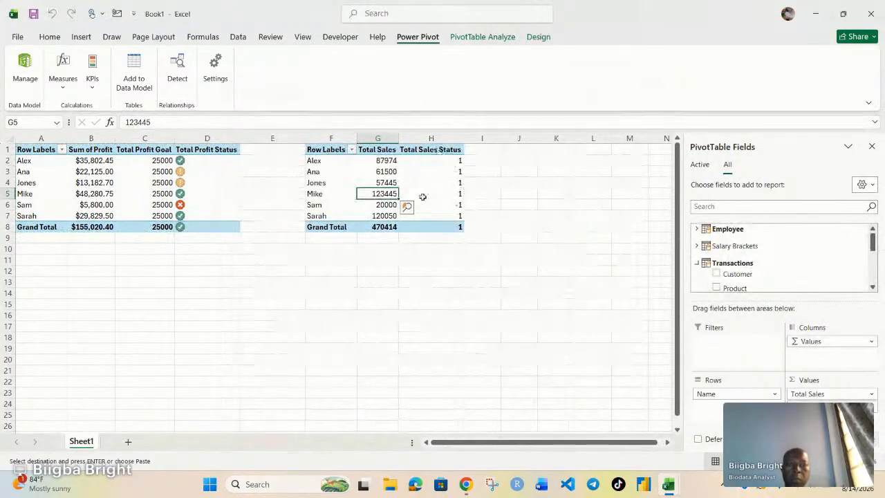
Add the Total Sales KPI's Goal and Status fields to the copied PivotTable's values.
scroll(777, 268, down, 5)
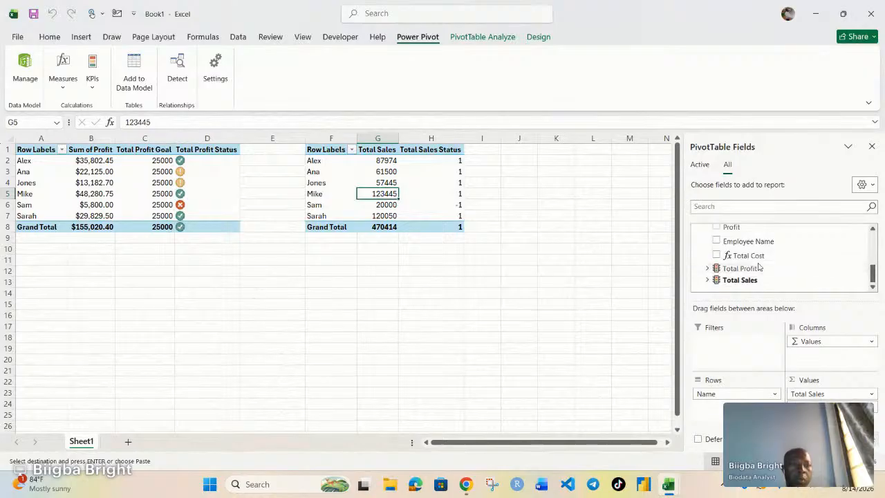
click(708, 280)
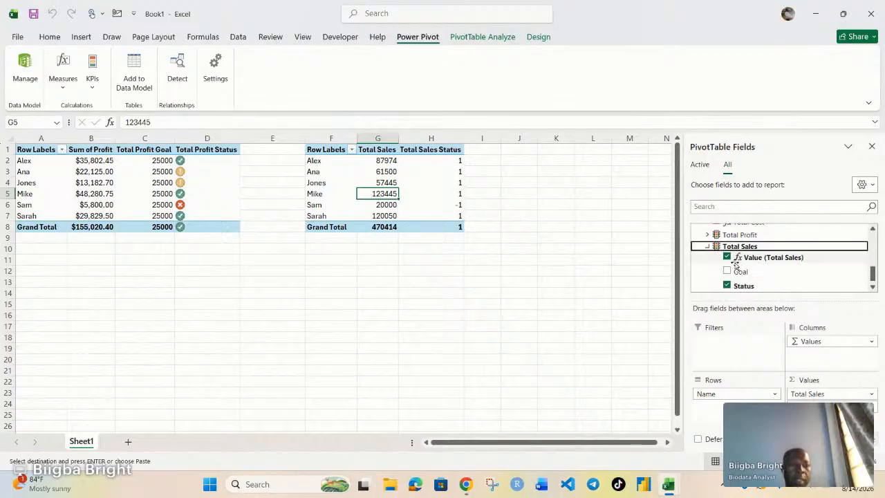
click(728, 286)
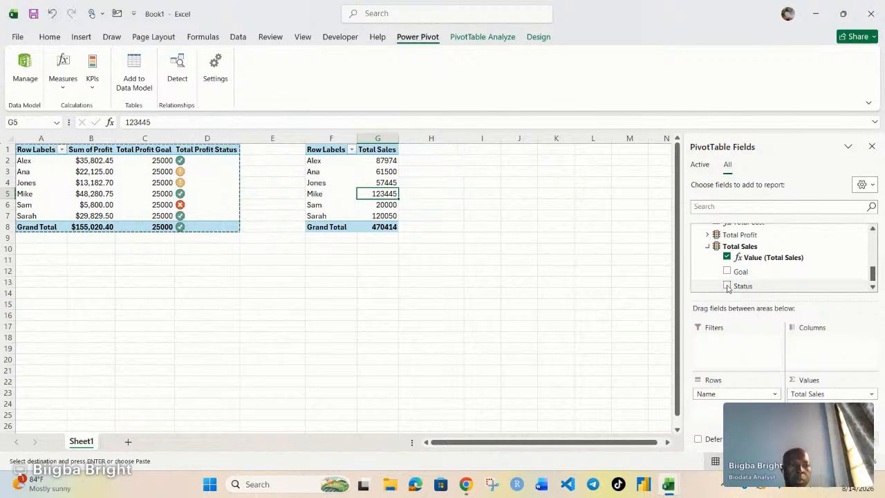
click(727, 271)
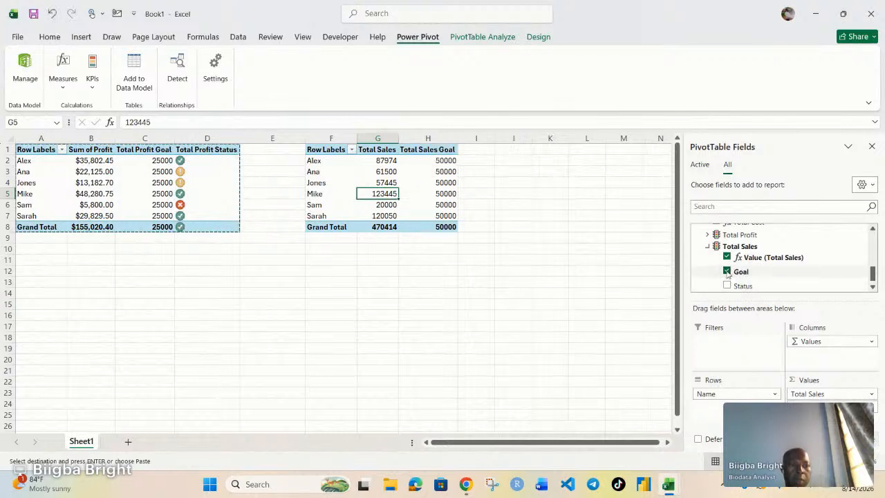
click(727, 286)
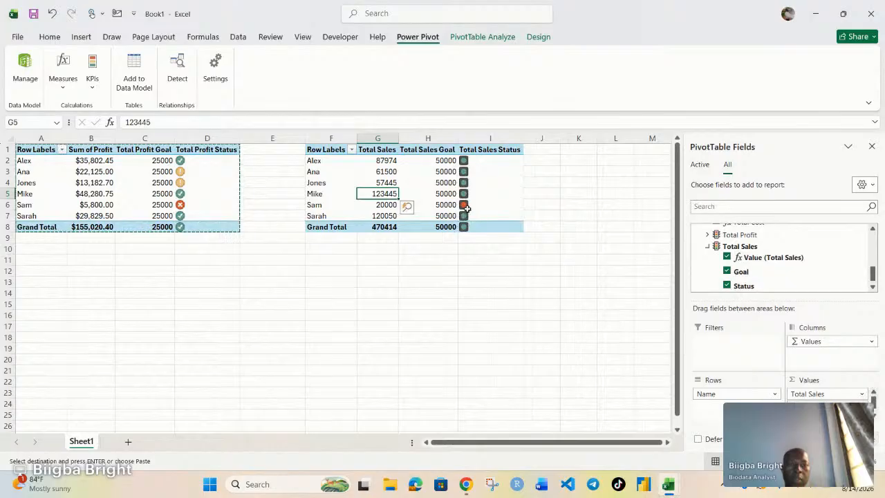
click(574, 209)
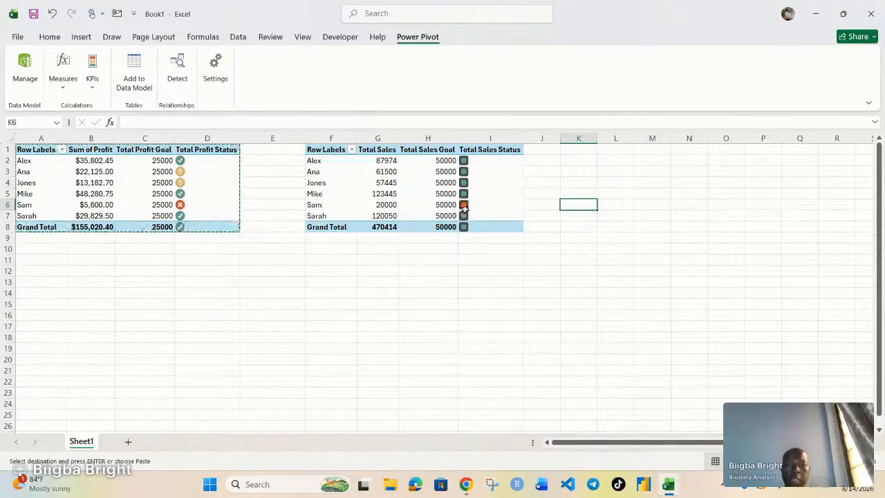
mouse_move(465, 206)
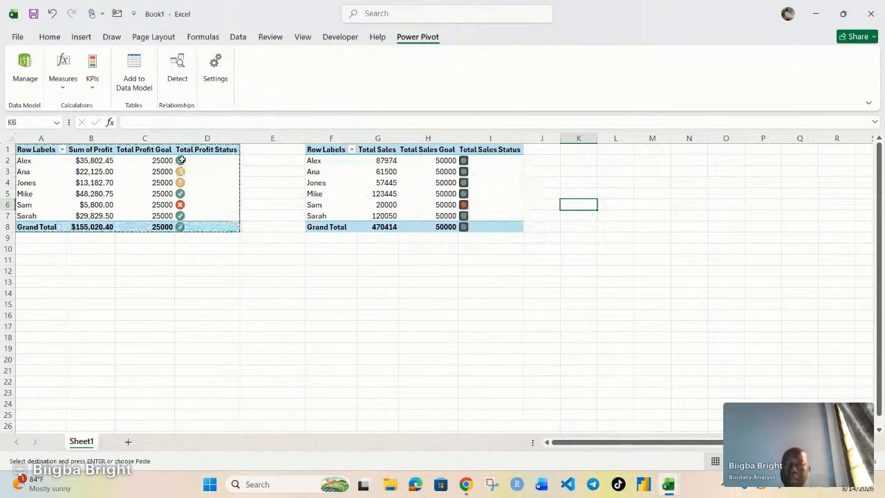
click(143, 182)
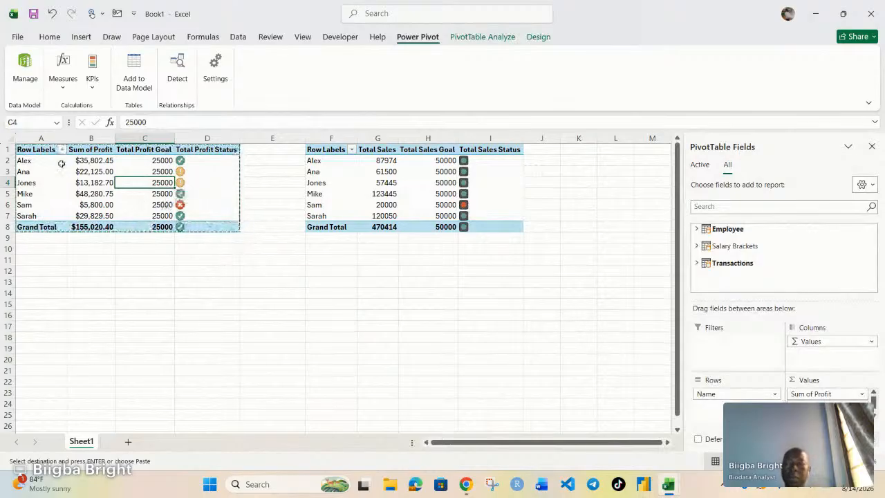
Apply a Green-Yellow-Red color scale to the Sum of Profit cells B2:B7.
drag(94, 183, 94, 215)
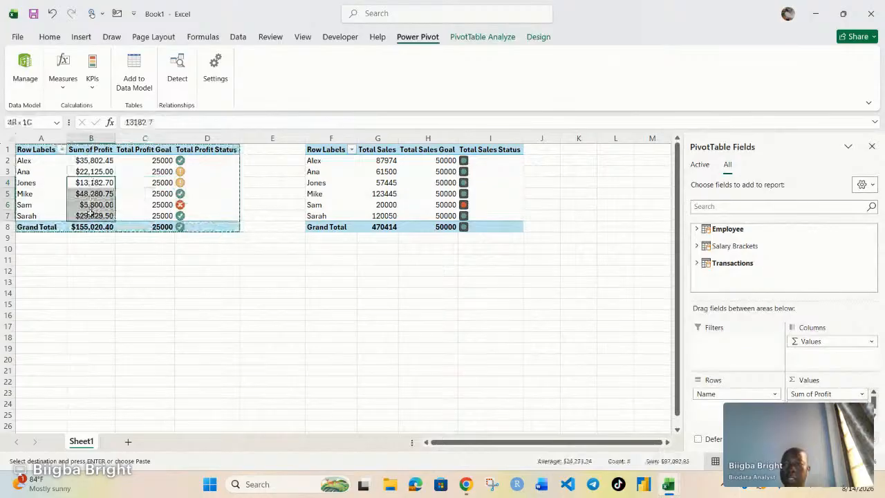
drag(97, 160, 94, 216)
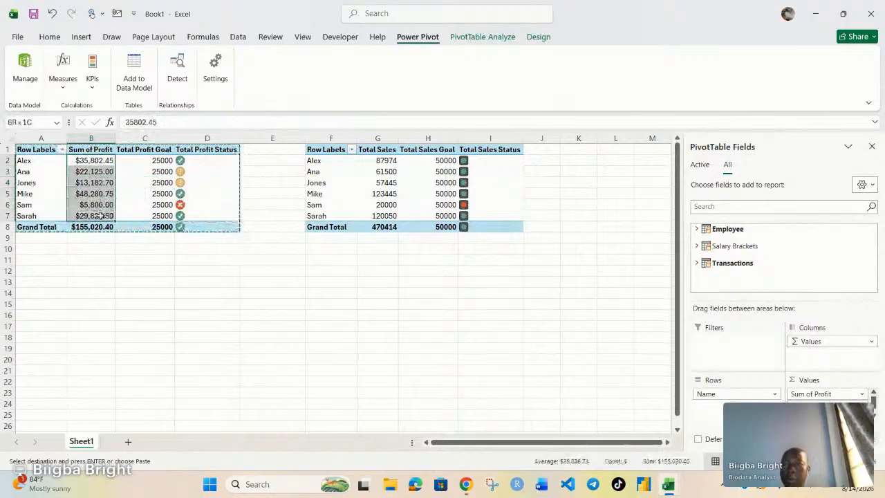
click(49, 36)
click(502, 57)
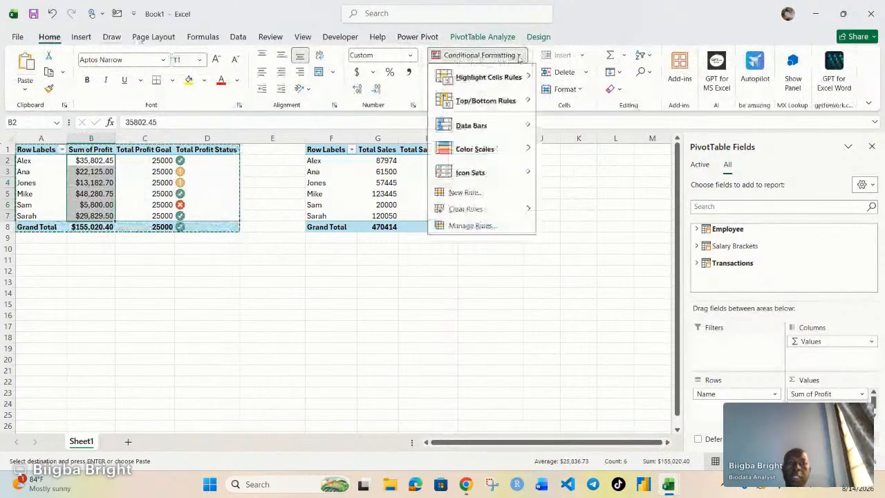
mouse_move(475, 150)
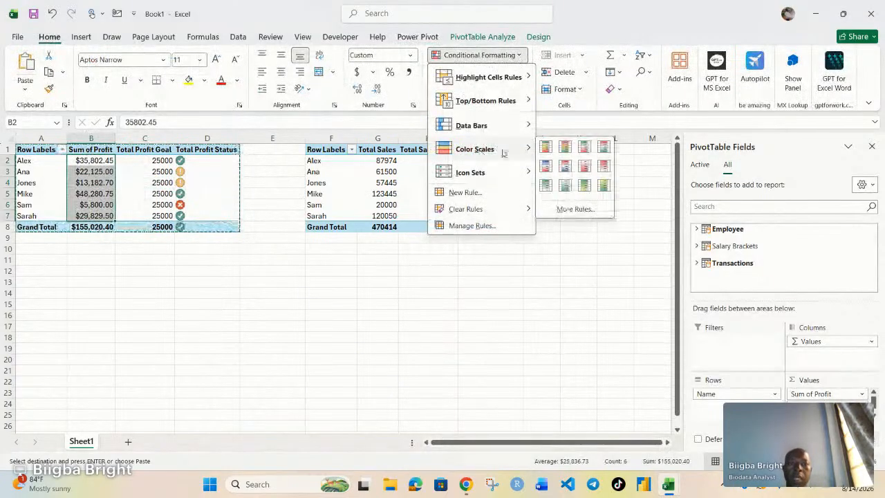
click(546, 147)
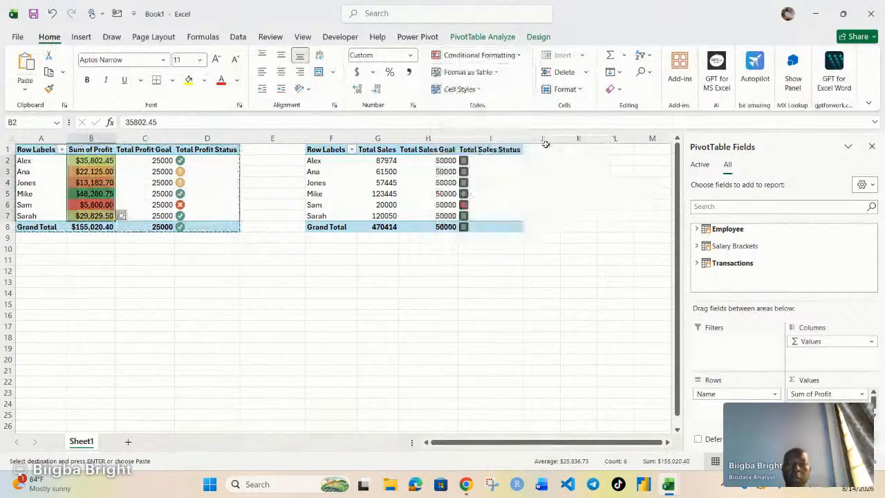
click(139, 271)
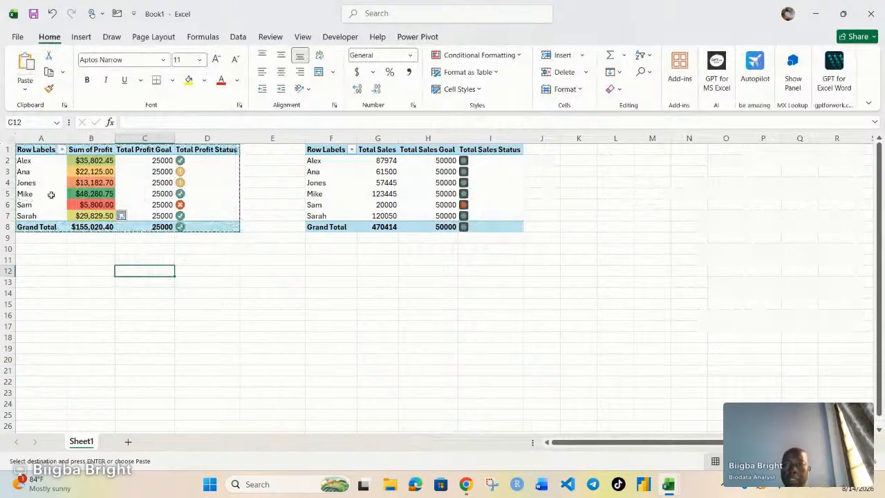
mouse_move(95, 195)
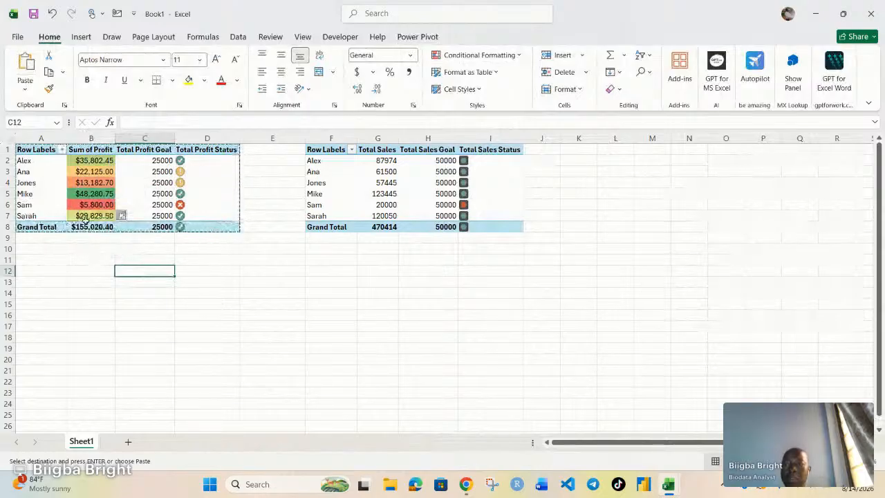
mouse_move(92, 219)
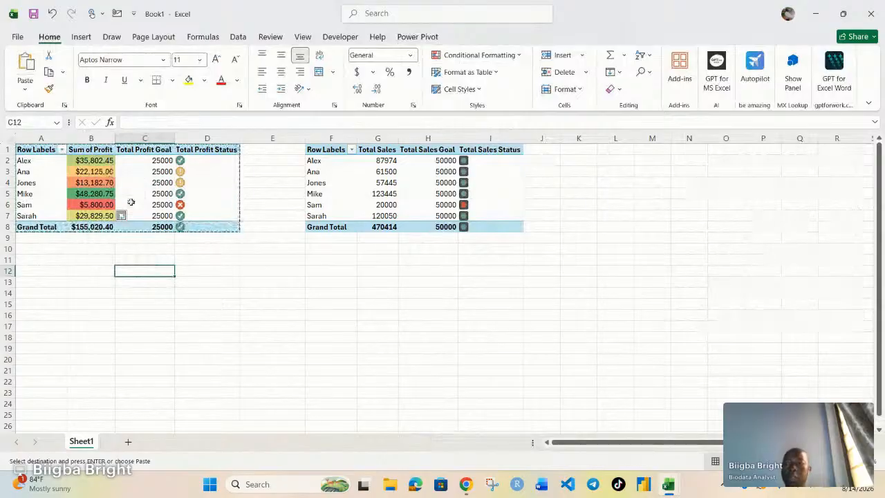
mouse_move(183, 219)
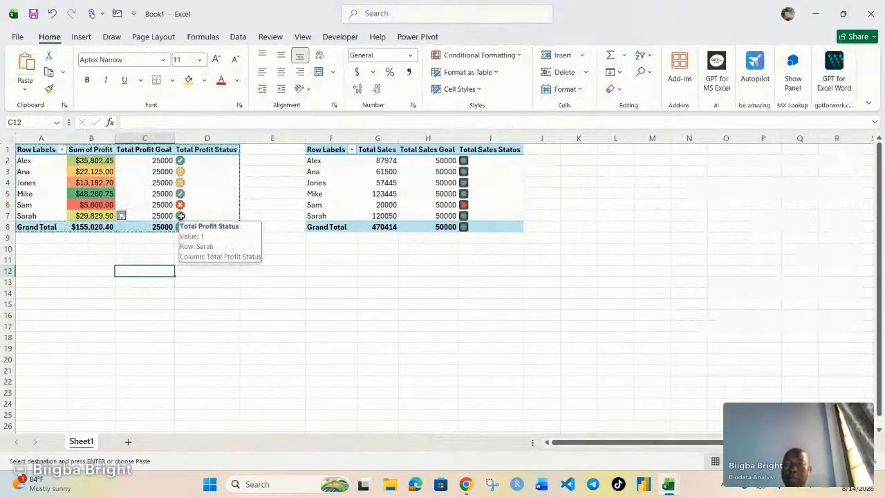
Clear the conditional formatting rules from the Sum of Profit cells B2:B7.
drag(92, 159, 94, 215)
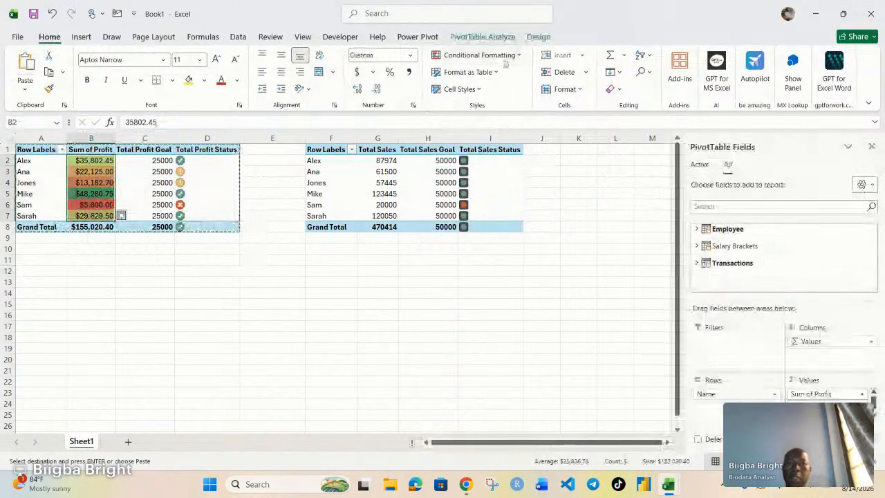
click(504, 57)
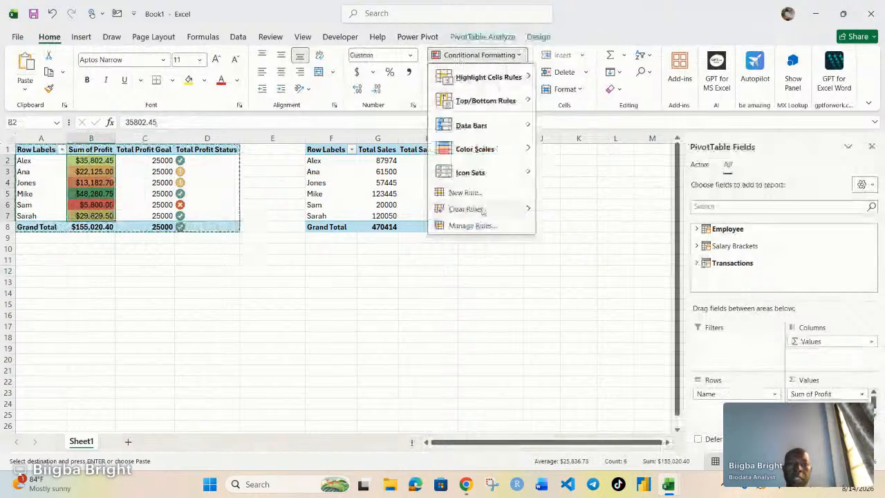
mouse_move(483, 210)
click(596, 206)
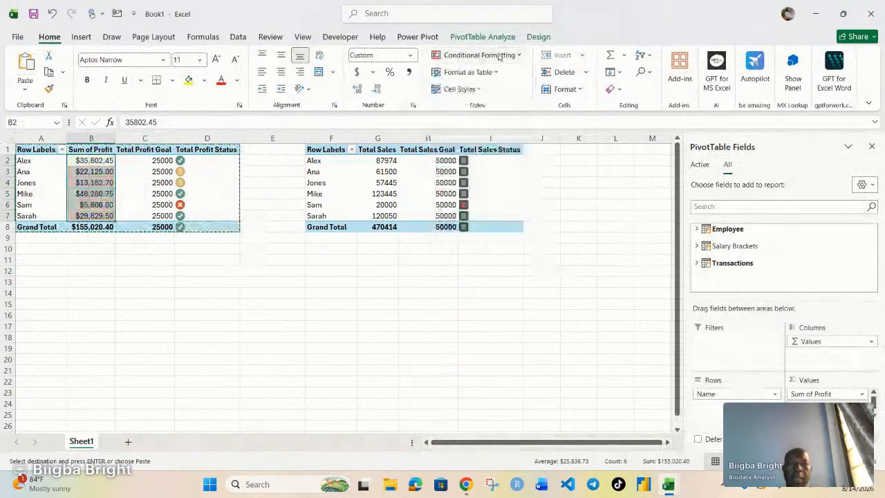
Apply green solid-fill data bars to the Sum of Profit cells B2:B7.
click(499, 57)
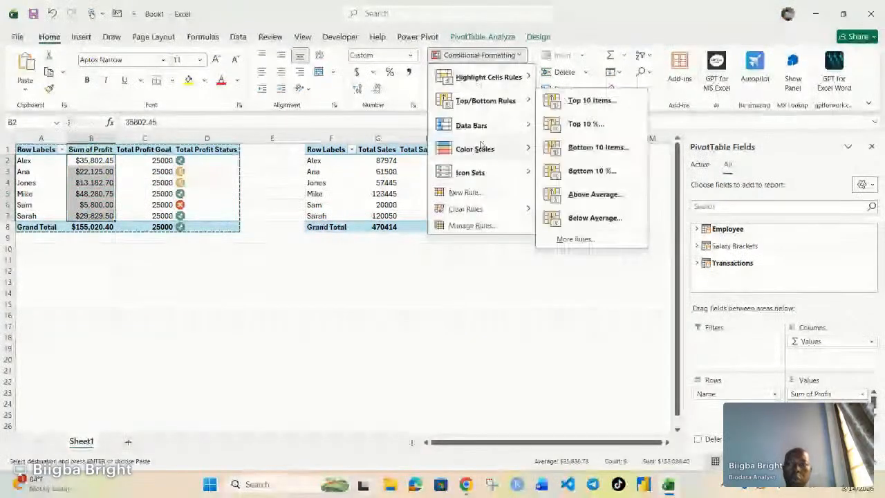
mouse_move(497, 127)
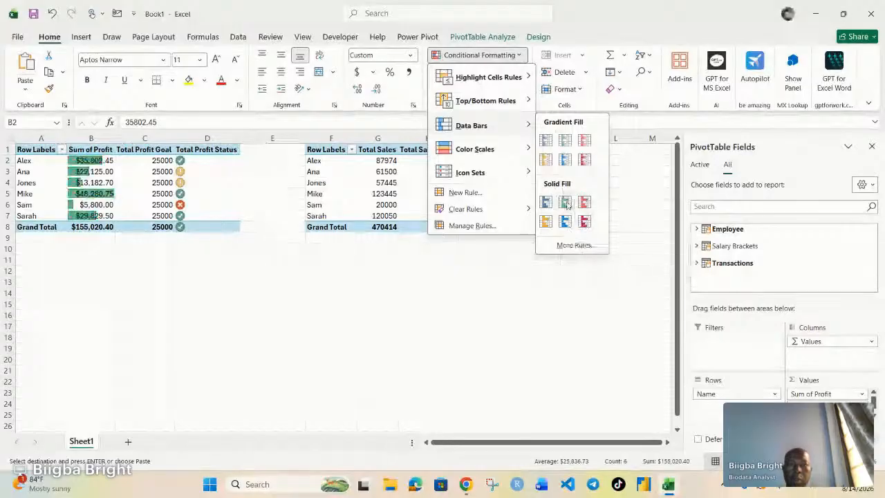
click(566, 203)
click(378, 336)
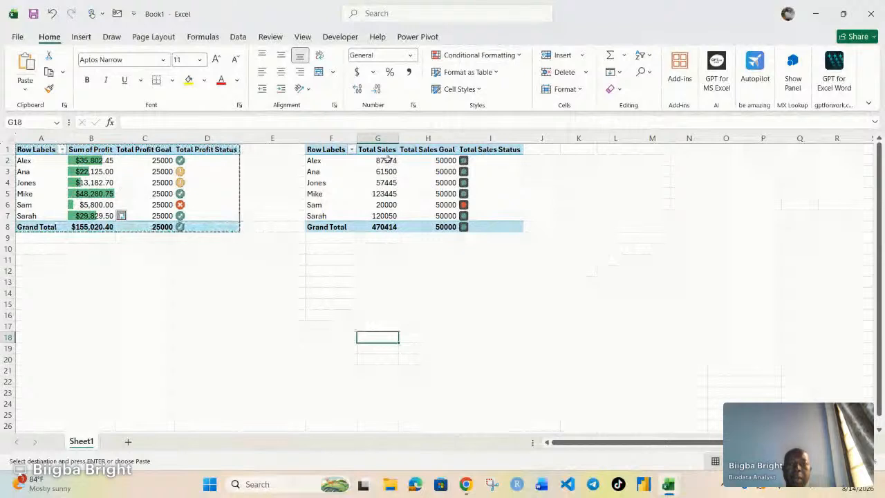
Apply green solid-fill data bars to the Total Sales cells G2:G7.
drag(388, 161, 387, 218)
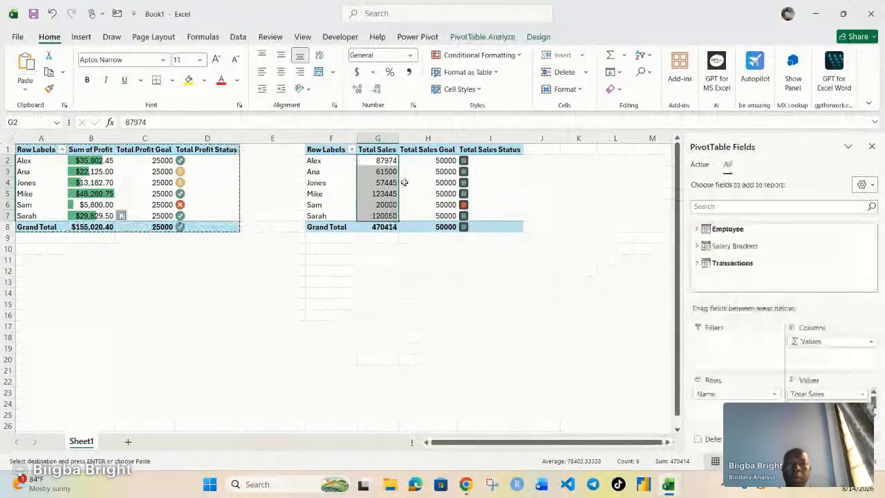
click(511, 55)
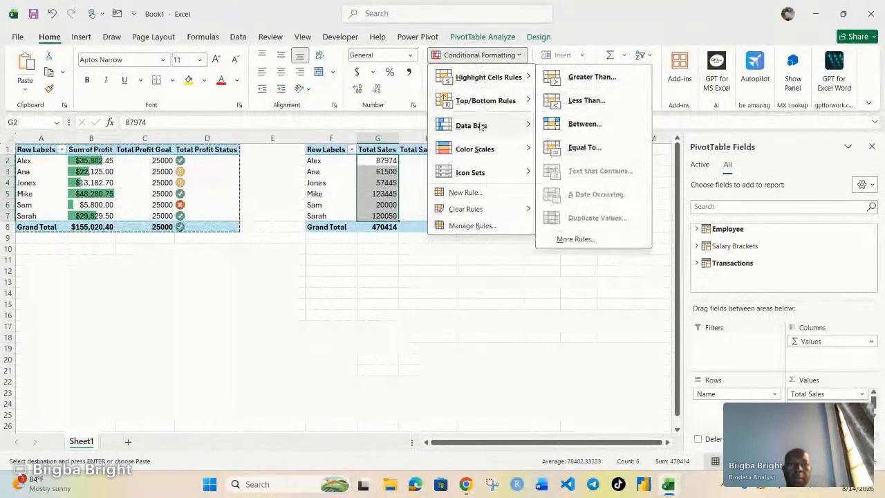
mouse_move(523, 150)
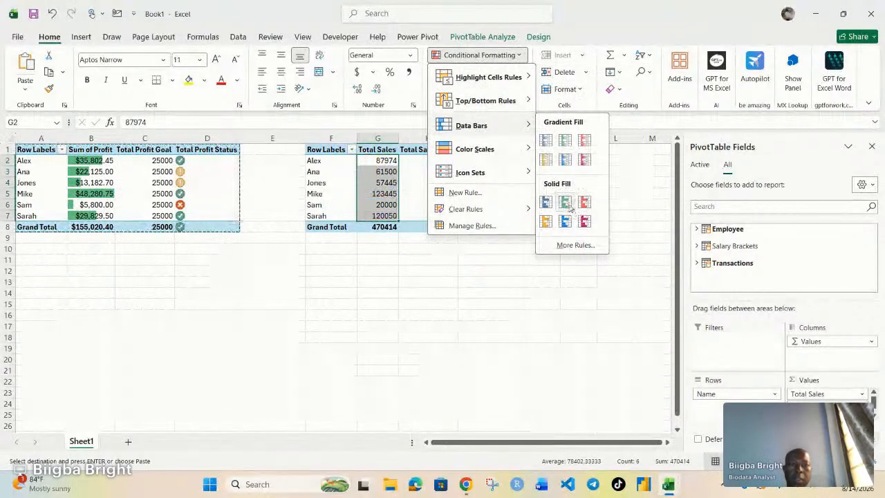
click(566, 202)
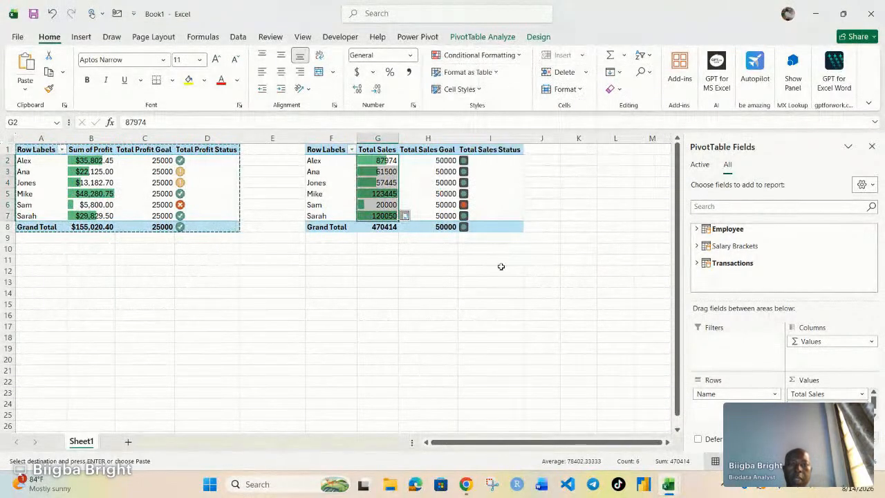
click(532, 271)
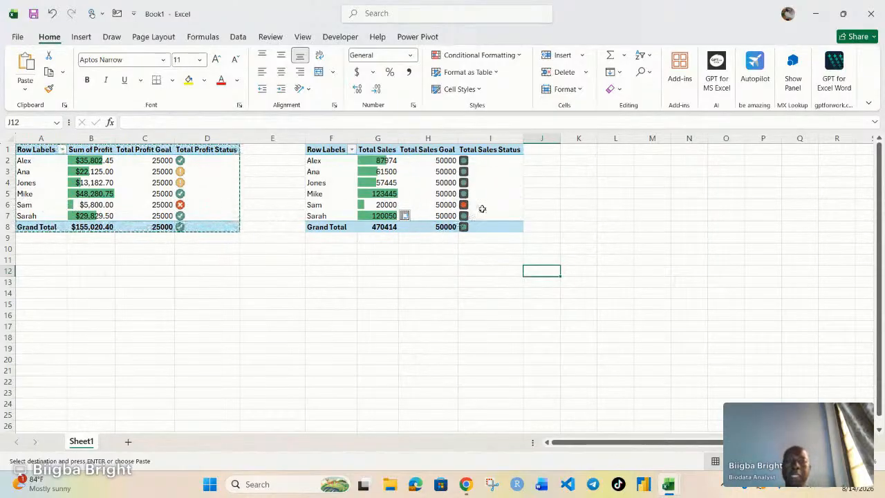
mouse_move(493, 197)
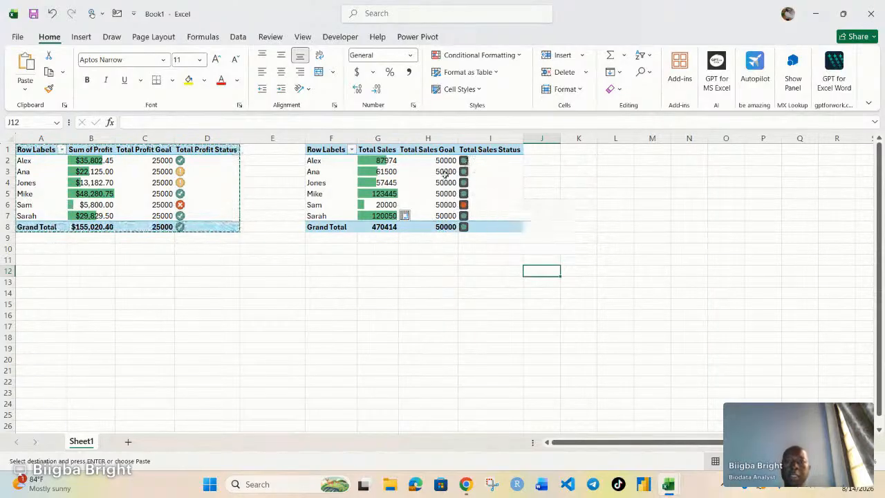
click(488, 182)
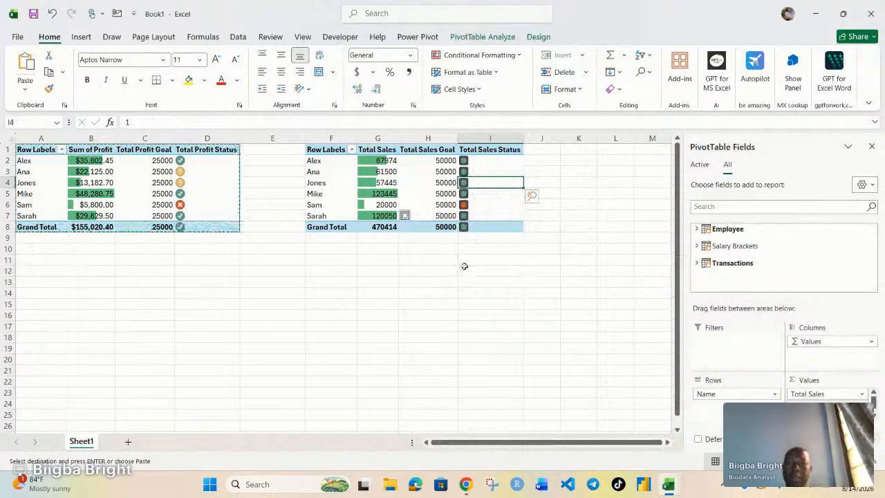
mouse_move(466, 484)
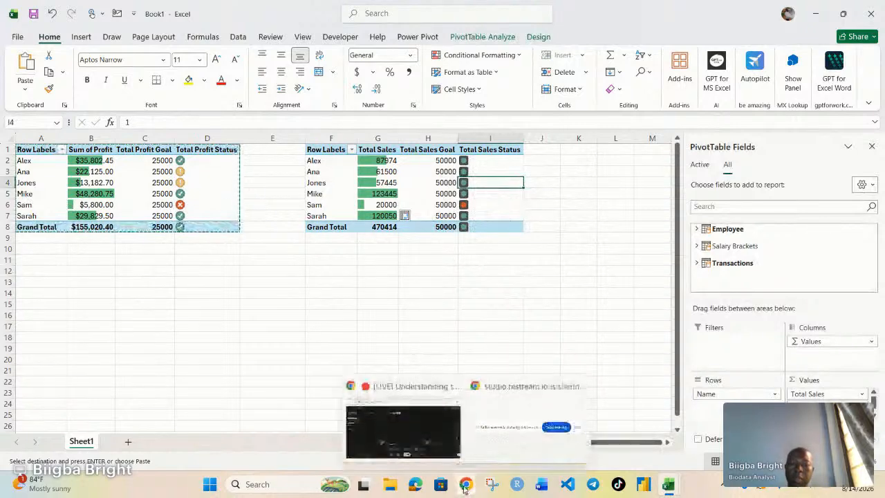